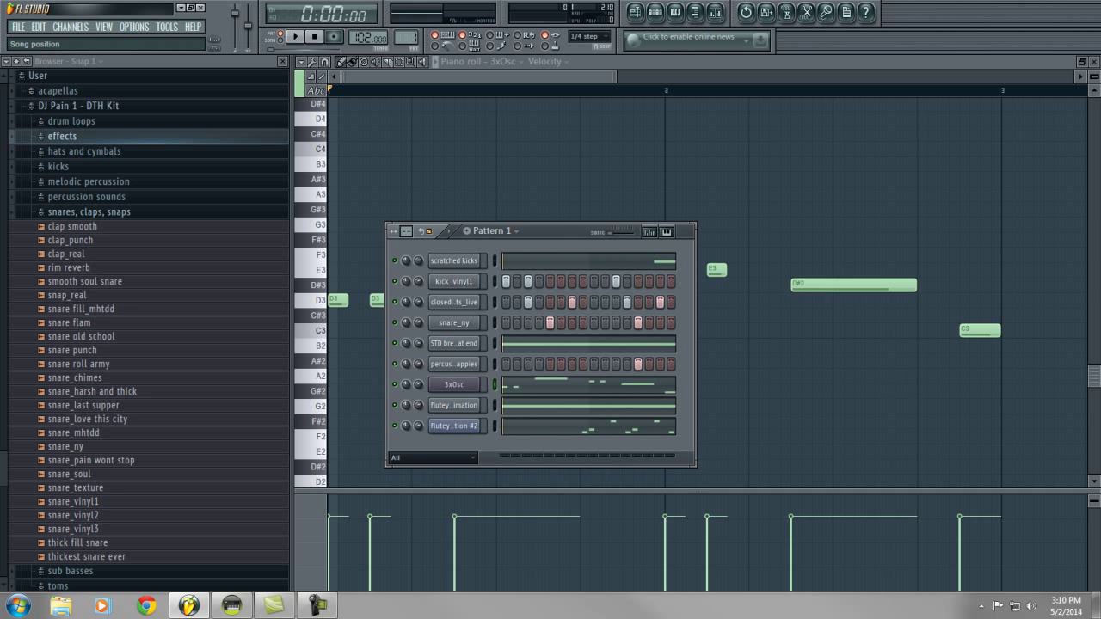
pyautogui.moveTo(533, 230); pyautogui.dragTo(547, 186)
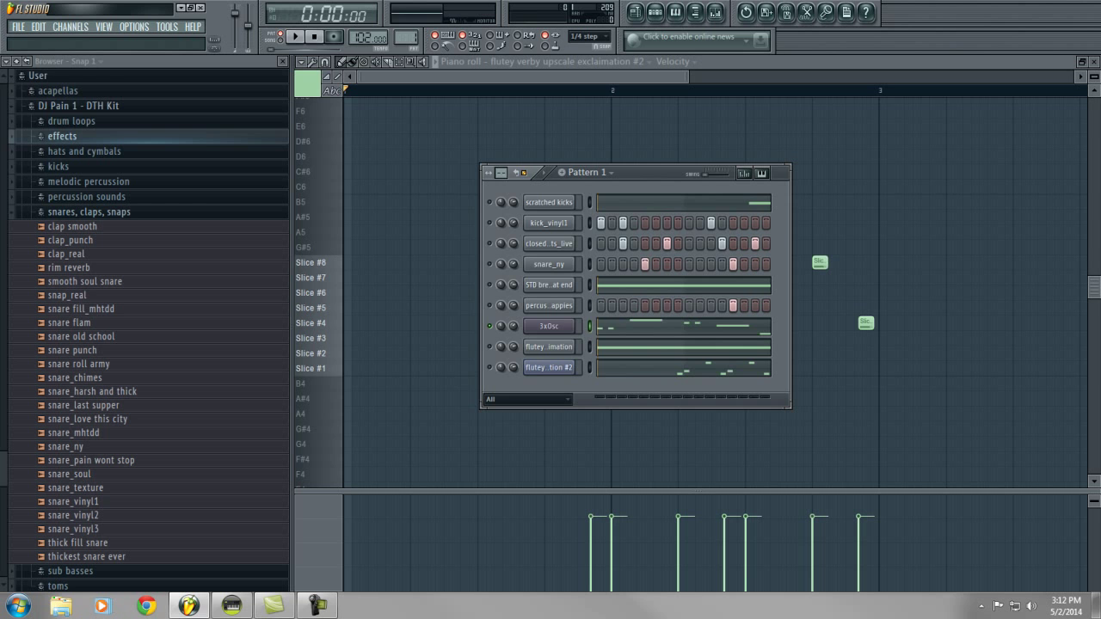
pyautogui.moveTo(594, 172); pyautogui.dragTo(549, 193)
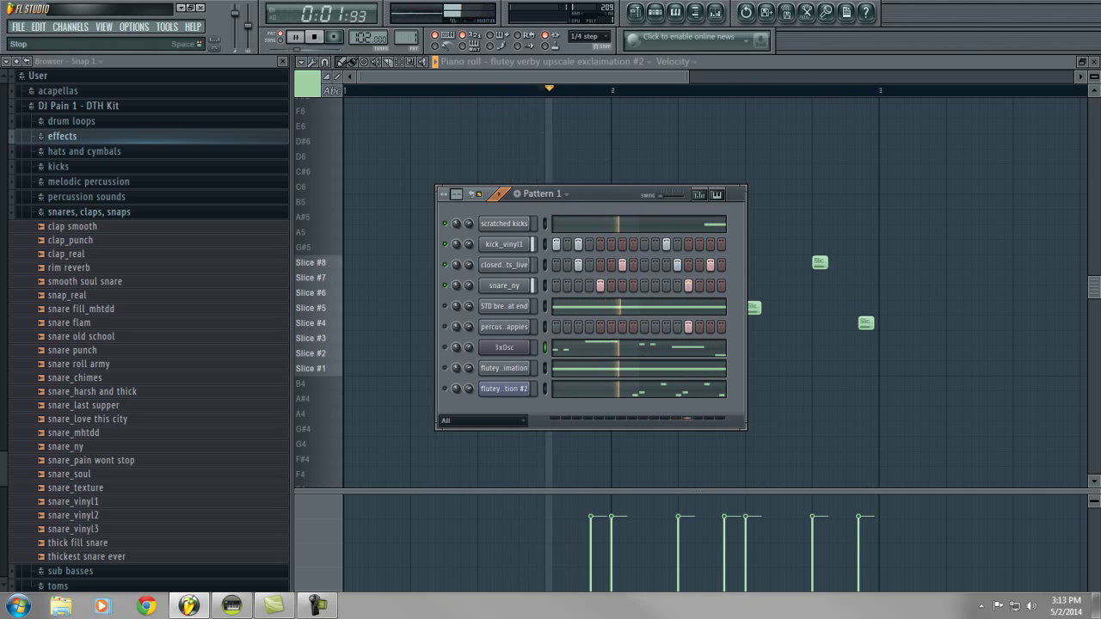
# Load EQUO into the first effect slot of mixer track Insert 2 for the kick_vinyl1 channel.
pyautogui.press('space')
pyautogui.click(505, 244)
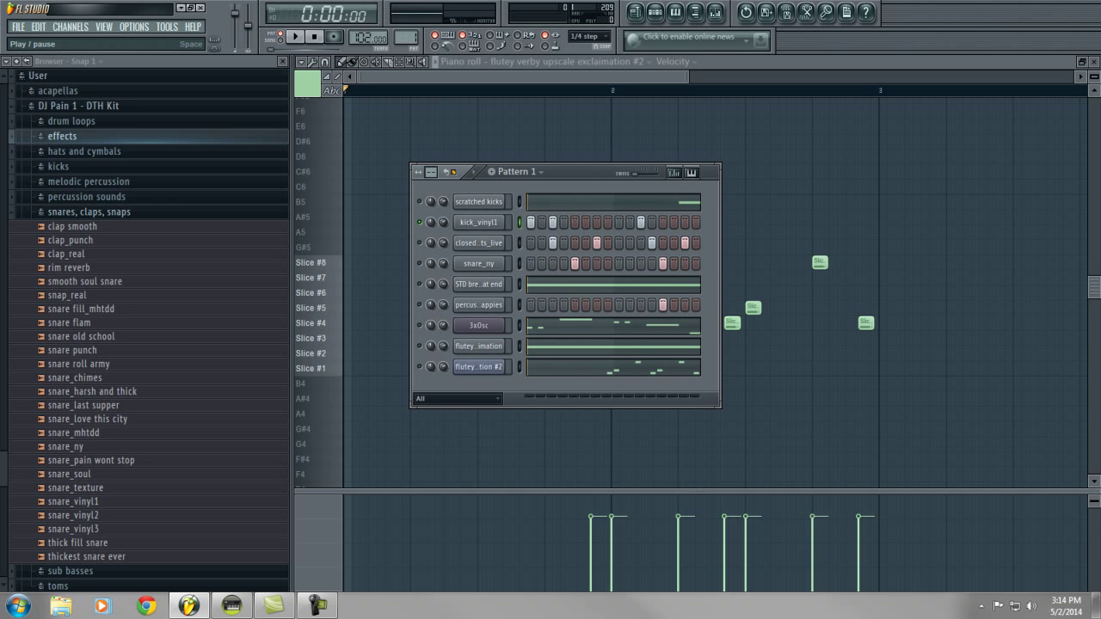
pyautogui.press('F9')
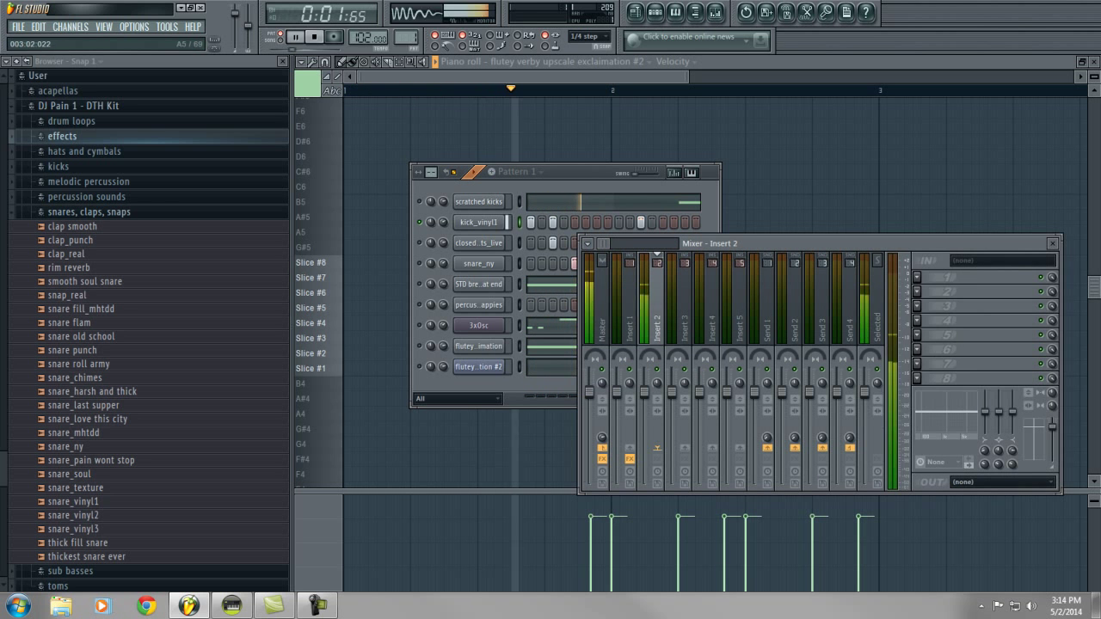
pyautogui.click(916, 277)
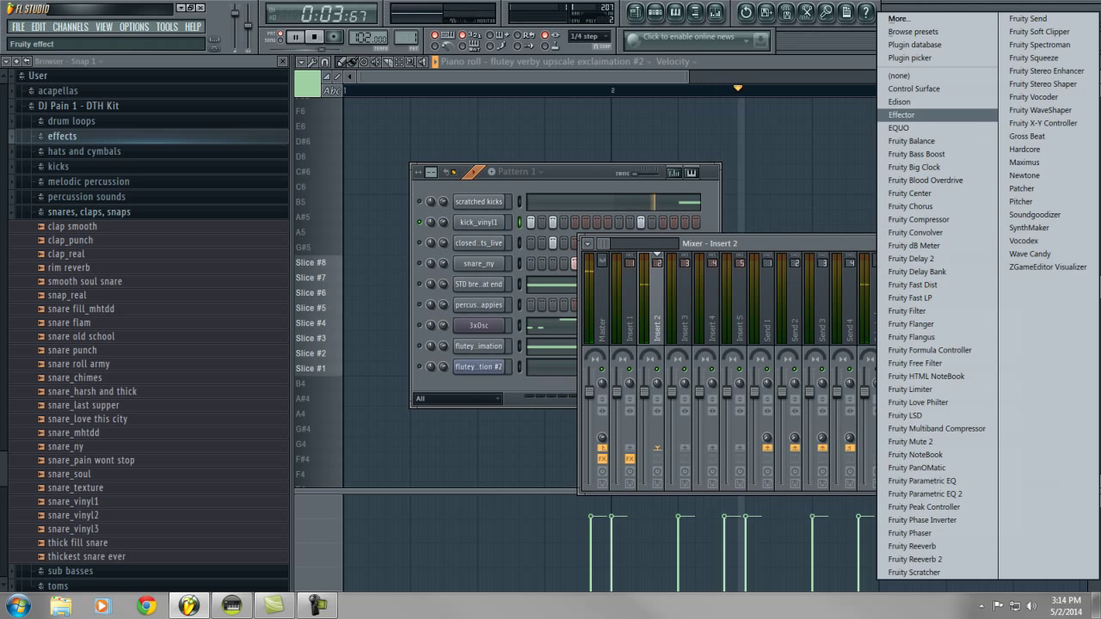
pyautogui.click(898, 127)
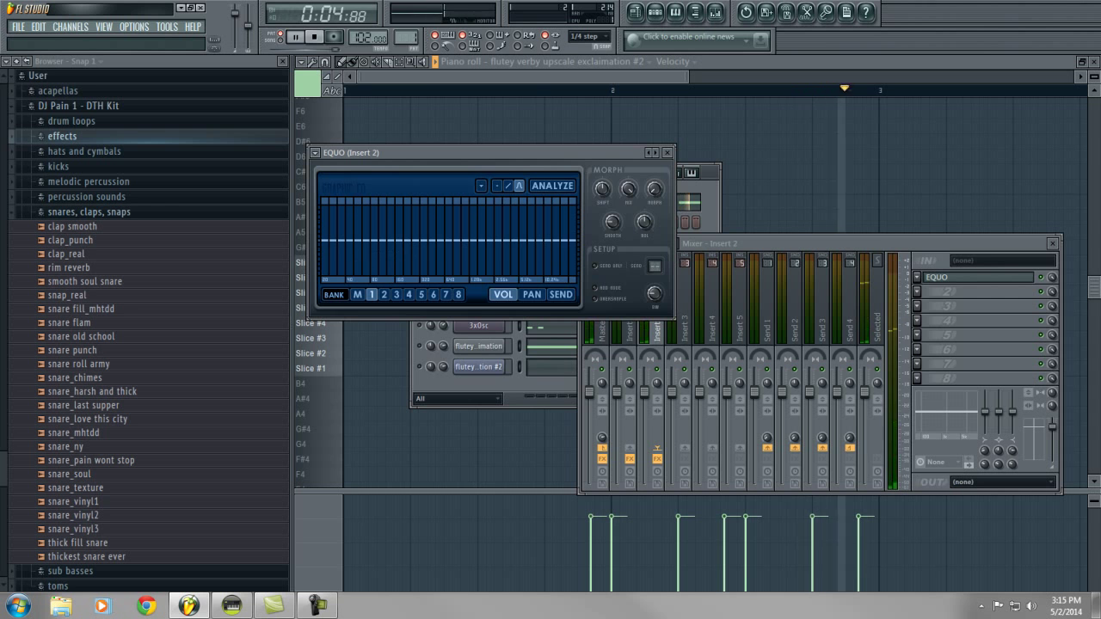
pyautogui.moveTo(387, 153); pyautogui.dragTo(627, 276)
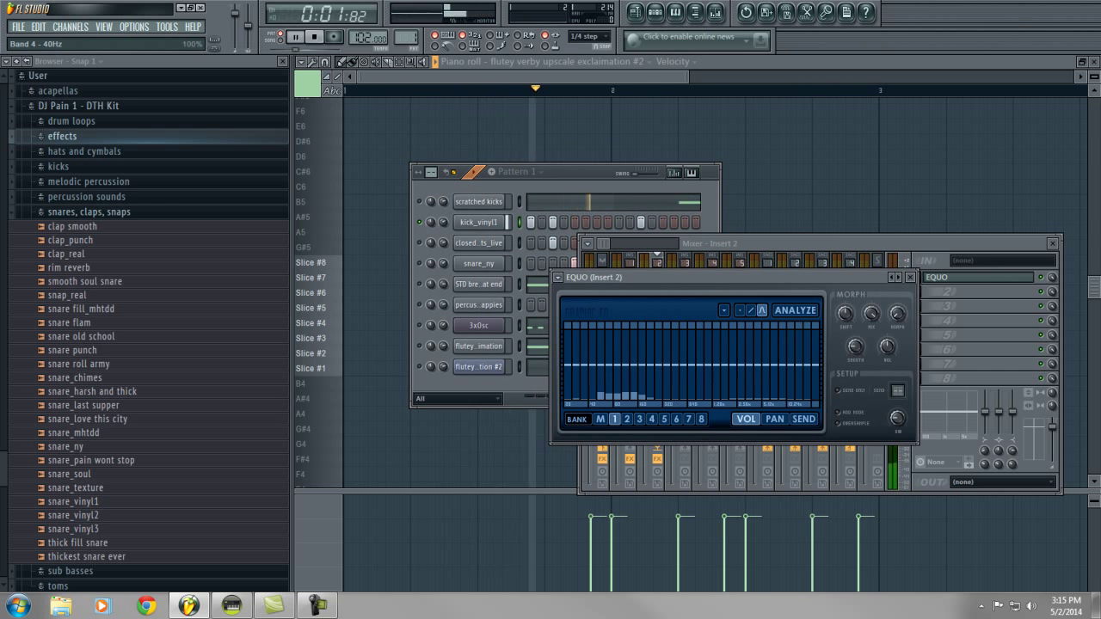
# Shape the kick's EQUO curve with boosted low bands and a deep cut around 2560 Hz, and lower the kick_vinyl1 channel volume.
pyautogui.moveTo(594, 365); pyautogui.dragTo(593, 348)
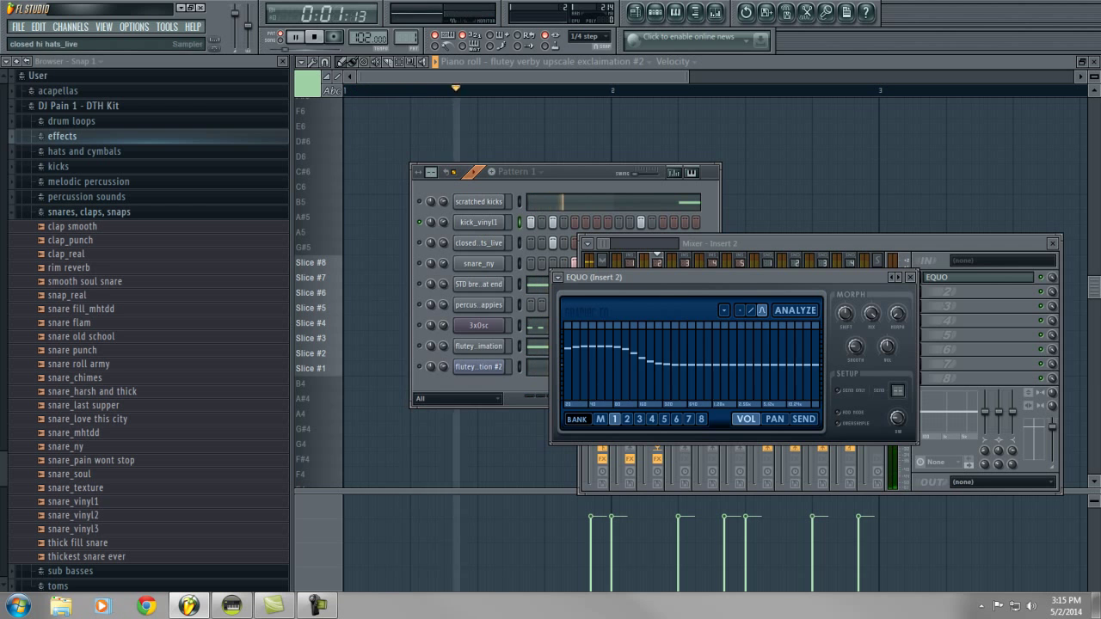
pyautogui.click(457, 215)
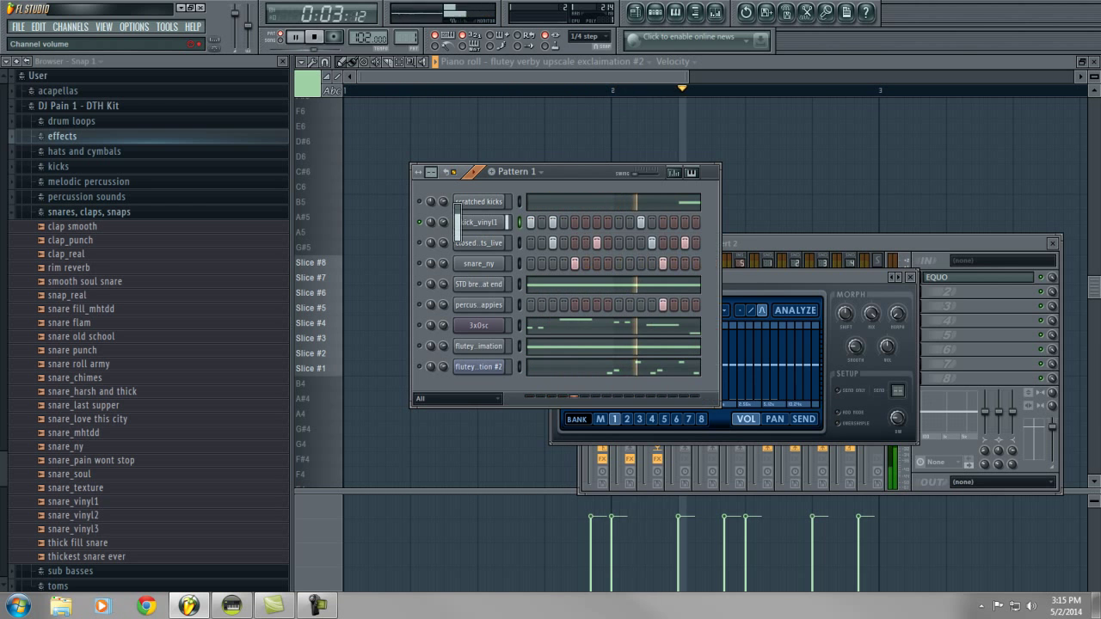
pyautogui.moveTo(443, 222); pyautogui.dragTo(443, 226)
pyautogui.moveTo(731, 277); pyautogui.dragTo(696, 198)
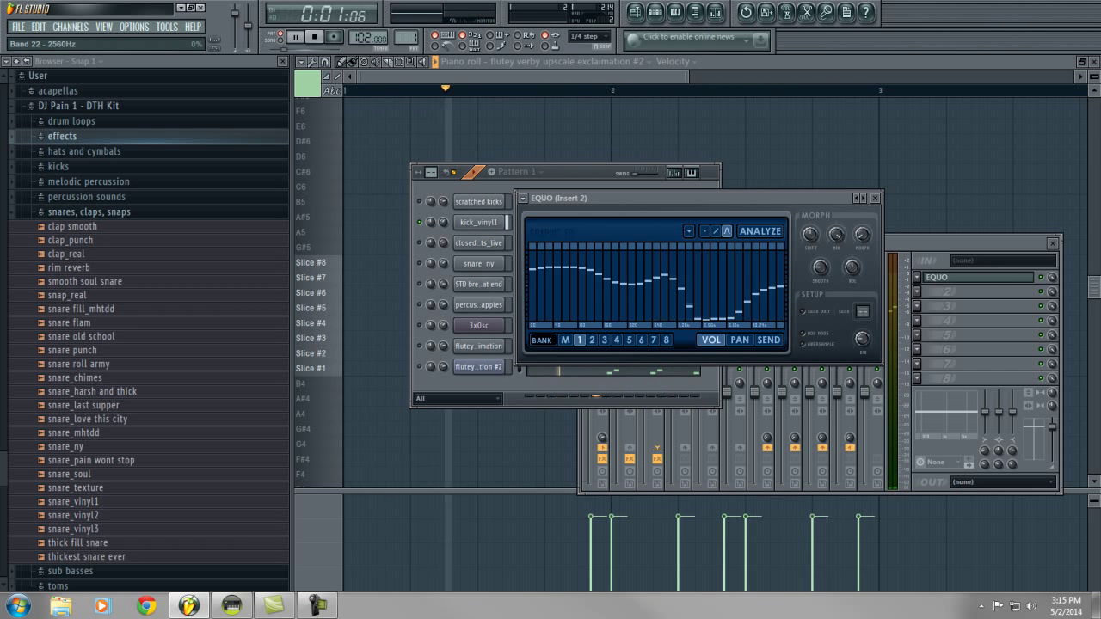
pyautogui.click(875, 198)
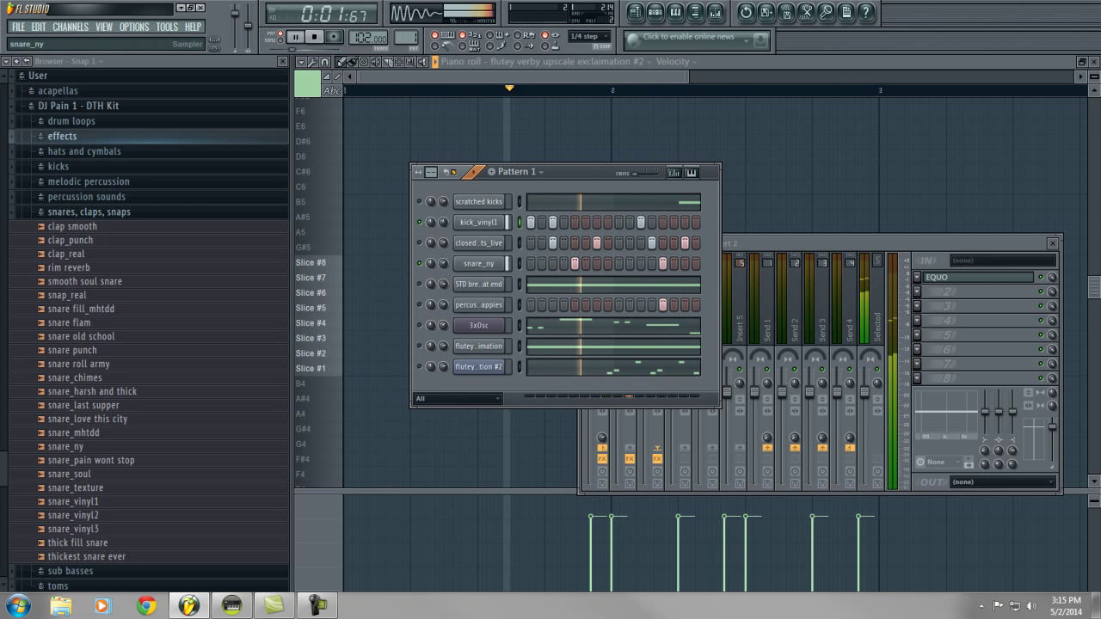
# Route the snare_ny channel to mixer track 3 and load EQUO into that track's first effect slot.
pyautogui.click(479, 263)
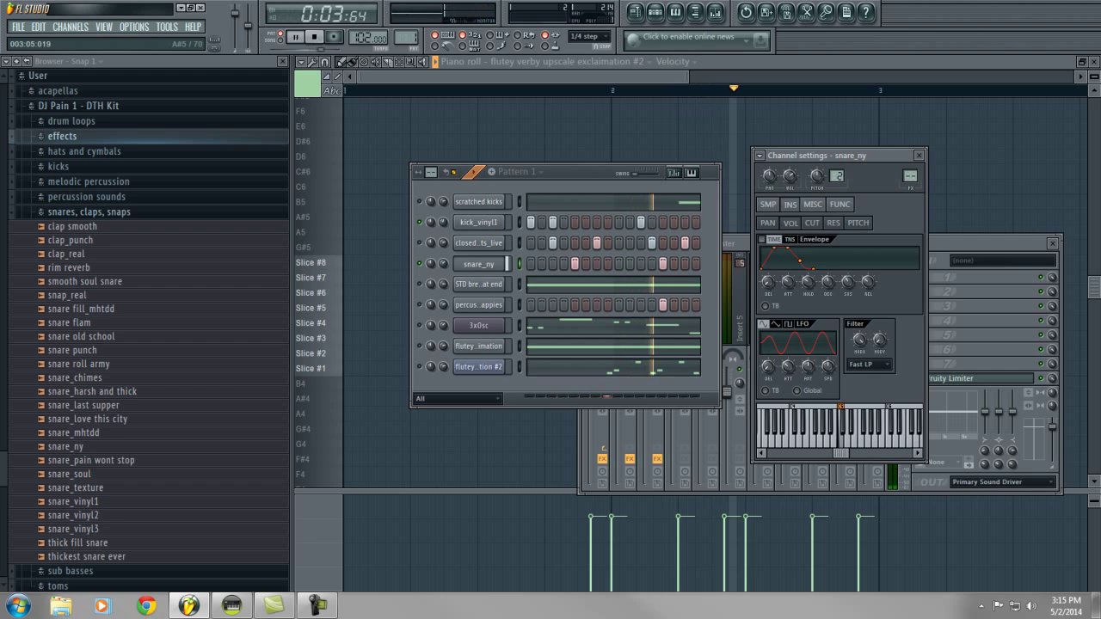
pyautogui.moveTo(910, 175); pyautogui.dragTo(910, 164)
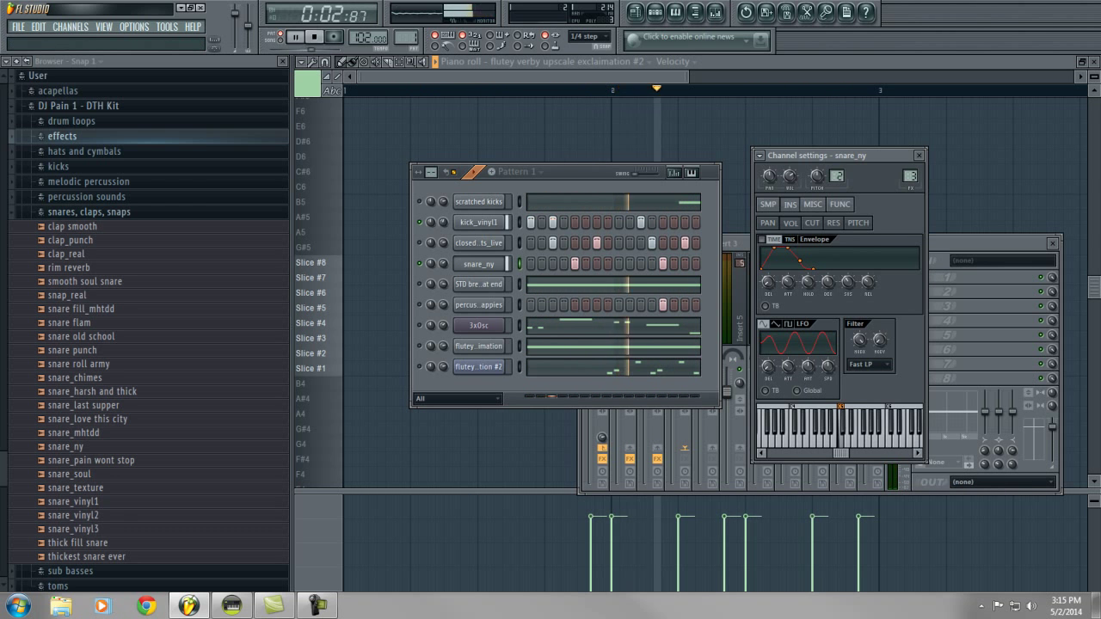
pyautogui.press('F9')
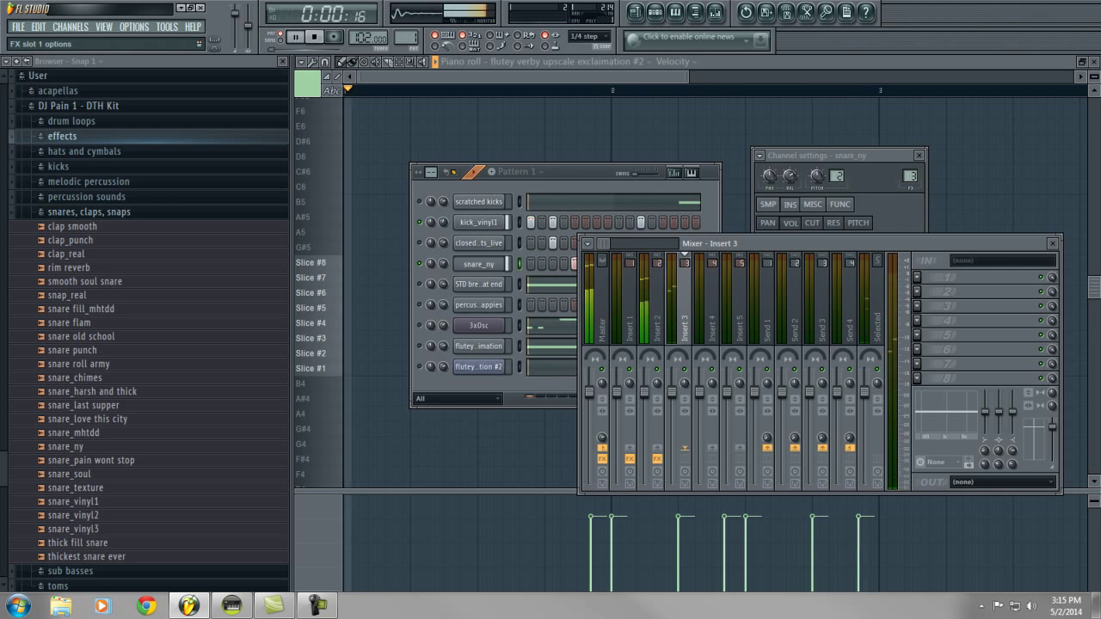
pyautogui.click(916, 277)
pyautogui.click(898, 127)
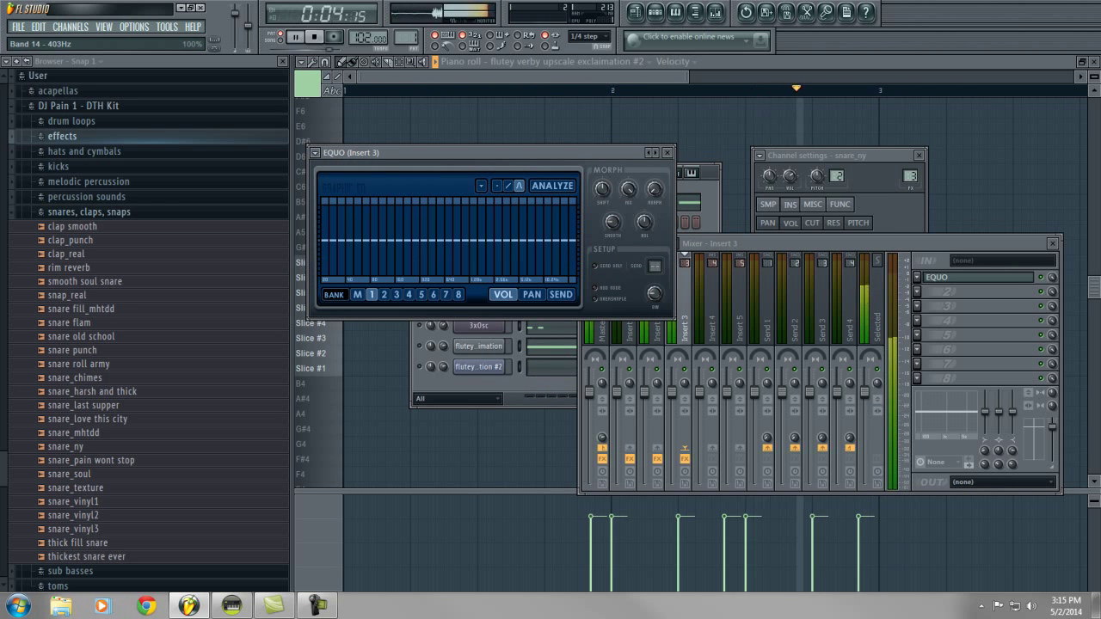
# Boost the snare's EQUO bands around 403 Hz, cut the highest bands above 5120 Hz, and adjust the snare_ny channel volume.
pyautogui.moveTo(432, 240)
pyautogui.mouseDown()
pyautogui.moveTo(433, 230)
pyautogui.moveTo(449, 229)
pyautogui.mouseUp()
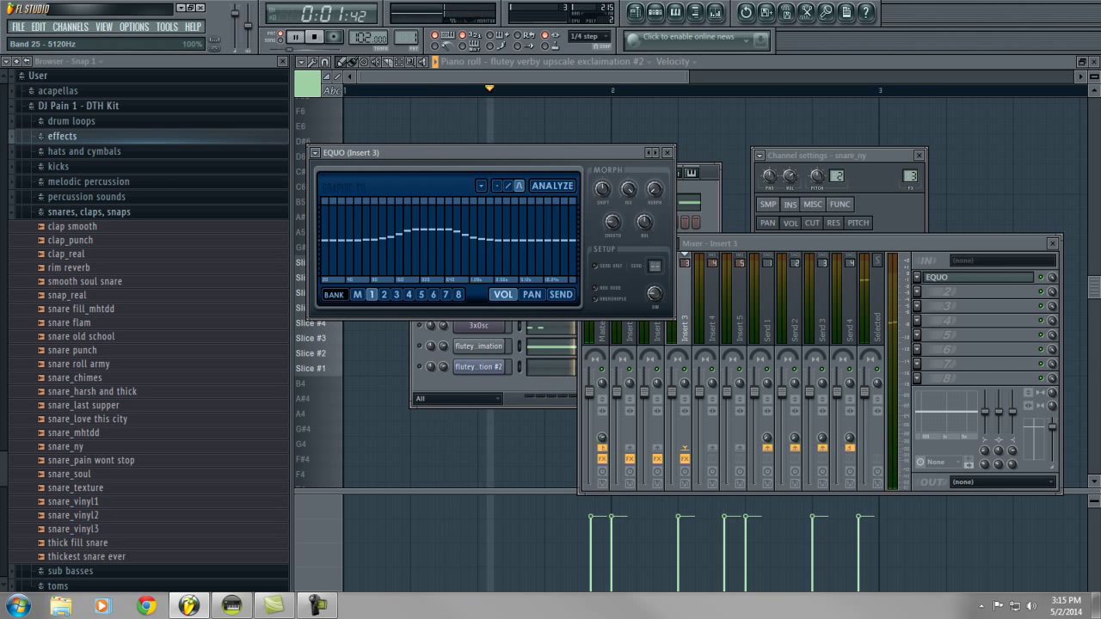
pyautogui.moveTo(521, 240)
pyautogui.mouseDown()
pyautogui.moveTo(537, 276)
pyautogui.moveTo(555, 275)
pyautogui.mouseUp()
pyautogui.moveTo(504, 252); pyautogui.dragTo(521, 227)
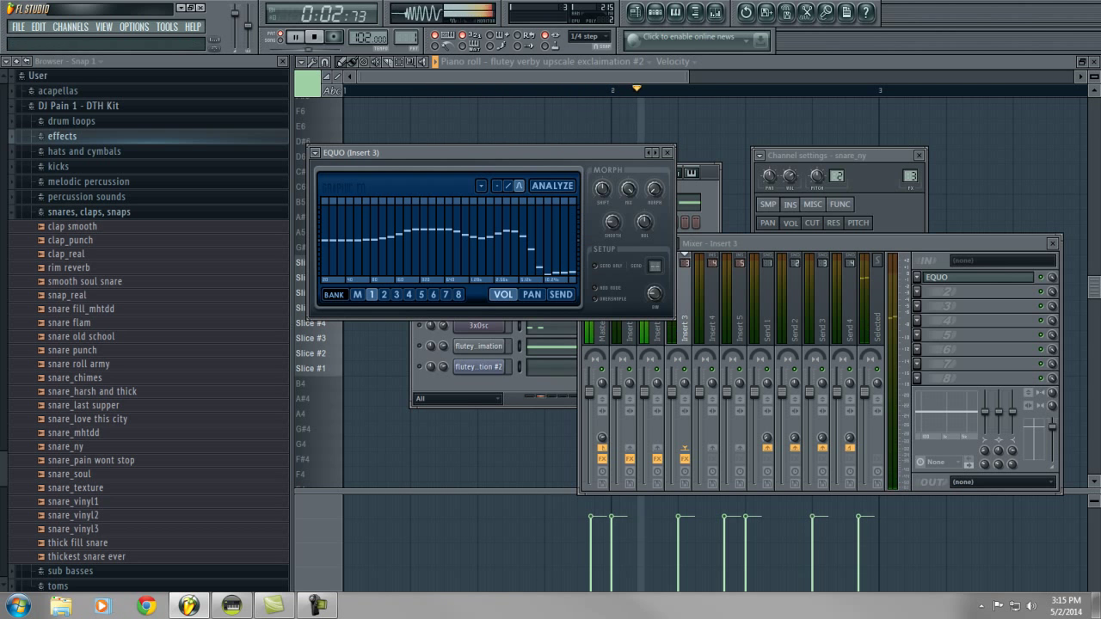
pyautogui.click(668, 152)
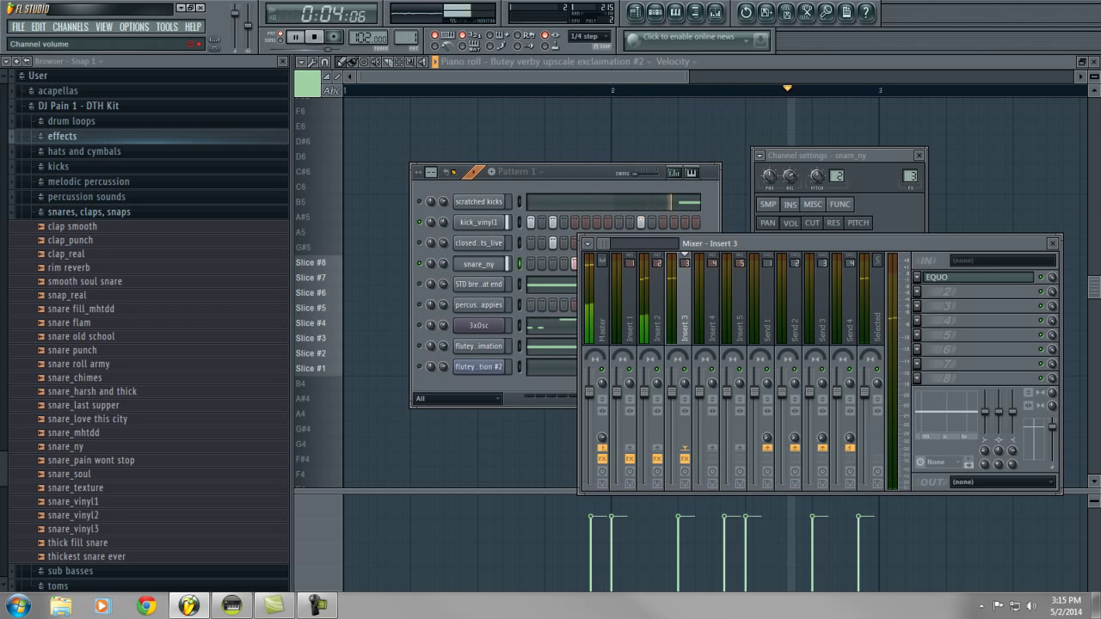
pyautogui.click(444, 263)
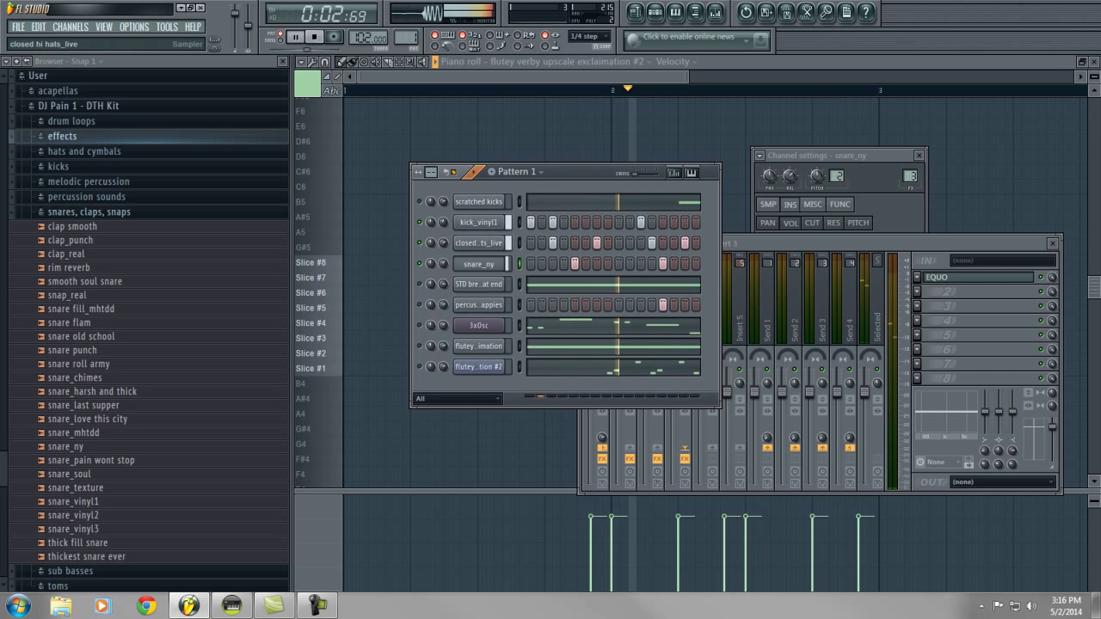
# Route the closed hi hats_live channel to mixer track 3 and lower the scratched kicks channel volume.
pyautogui.click(479, 242)
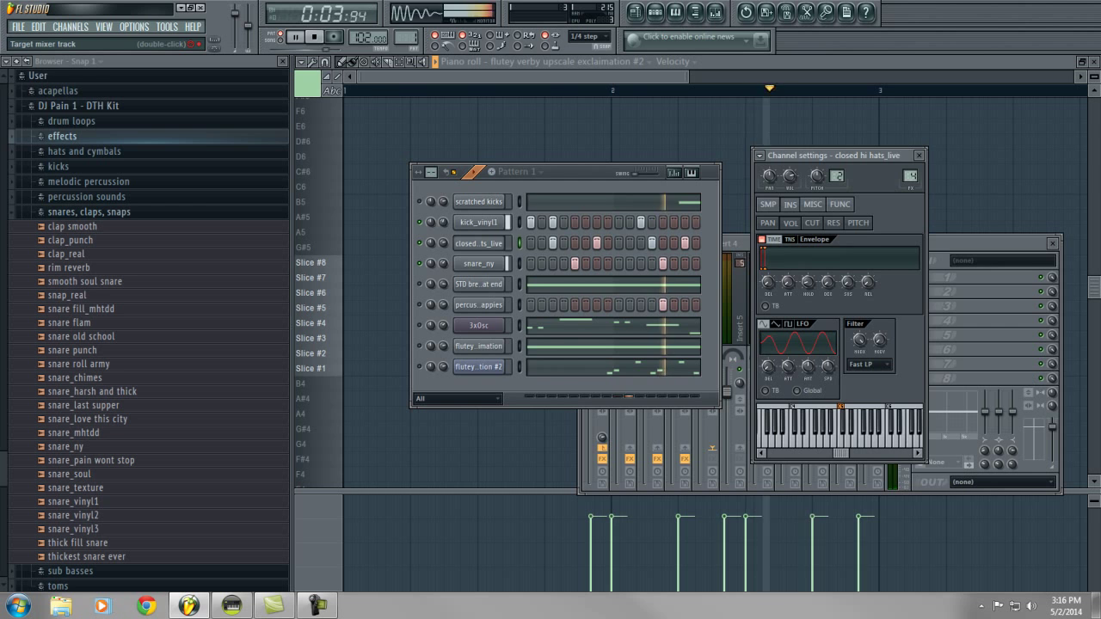
pyautogui.moveTo(909, 175); pyautogui.dragTo(909, 184)
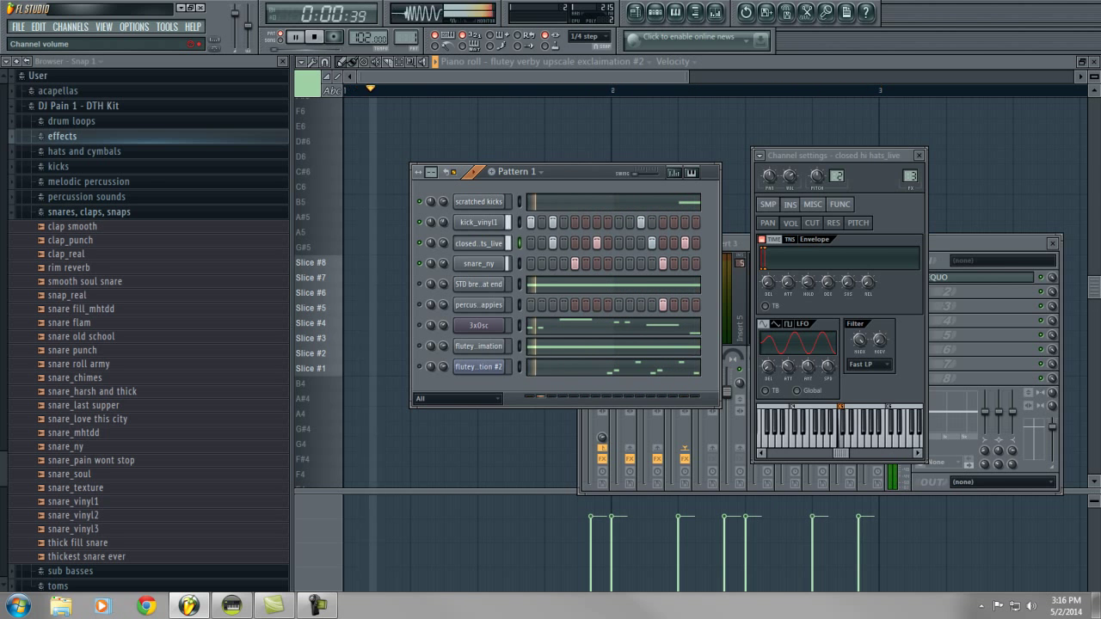
pyautogui.moveTo(443, 202); pyautogui.dragTo(443, 209)
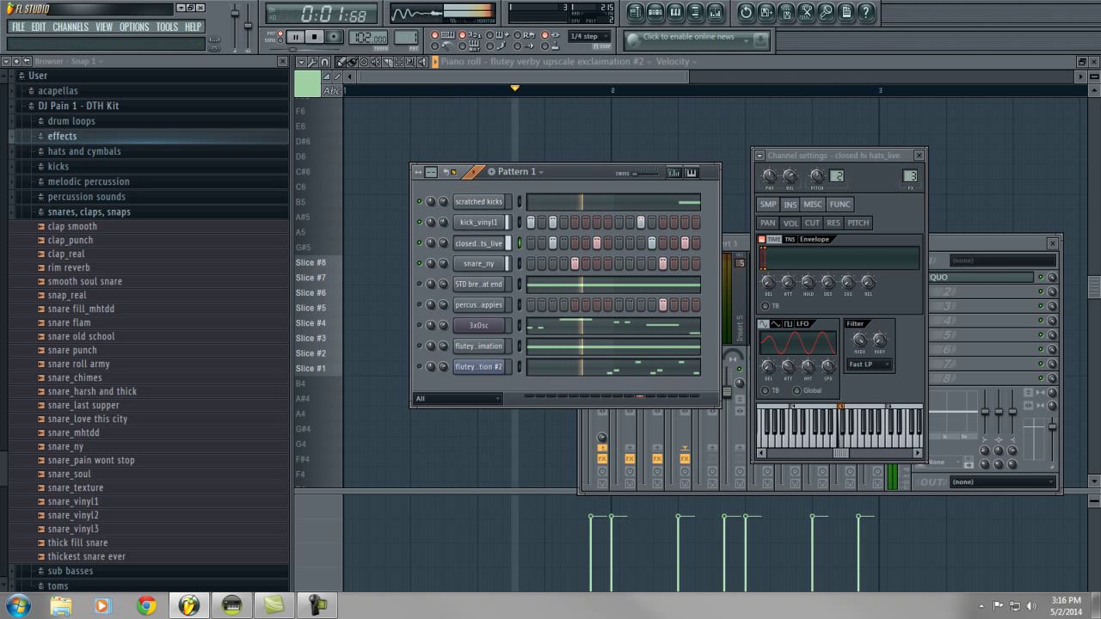
# Route the STD breaks channel to mixer track 1, which holds the Gross Beat effect, and play the pattern.
pyautogui.press('space')
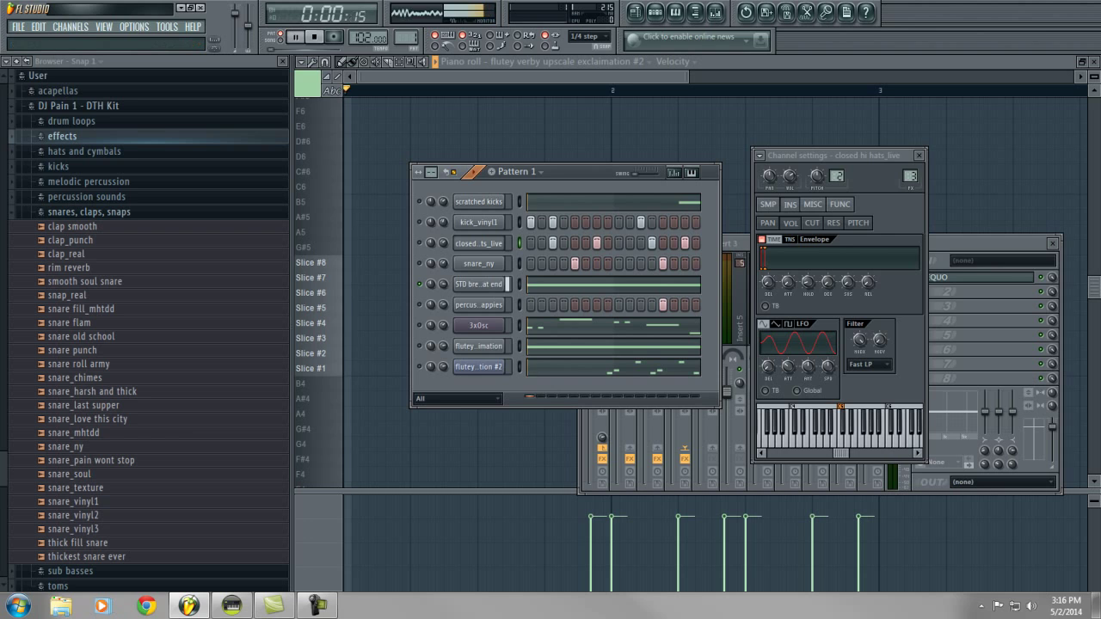
pyautogui.click(478, 284)
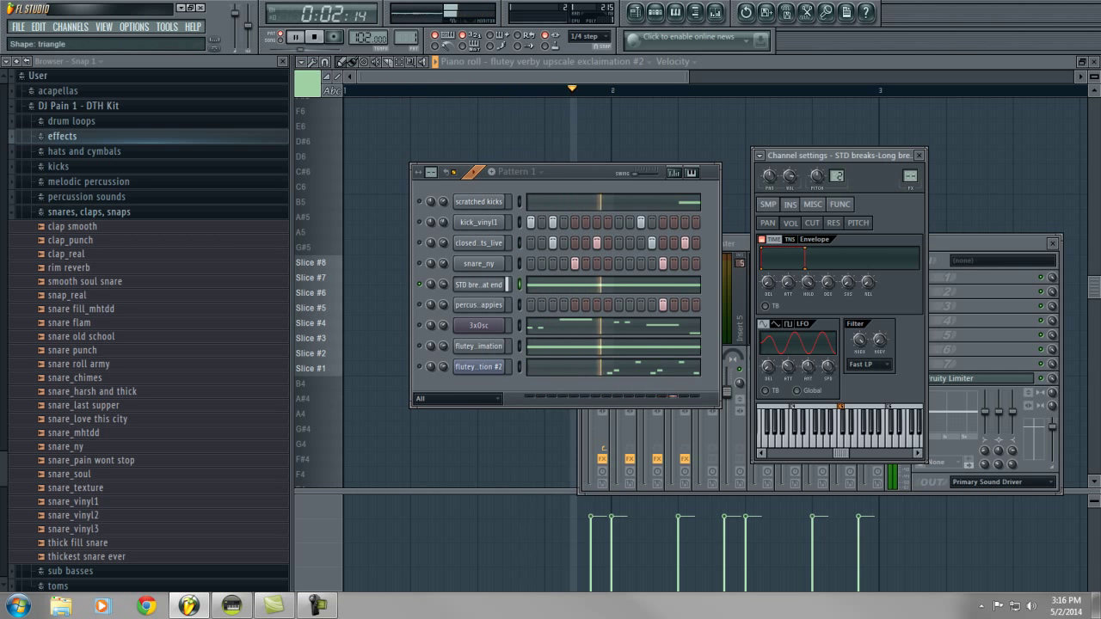
pyautogui.press('F9')
pyautogui.click(629, 301)
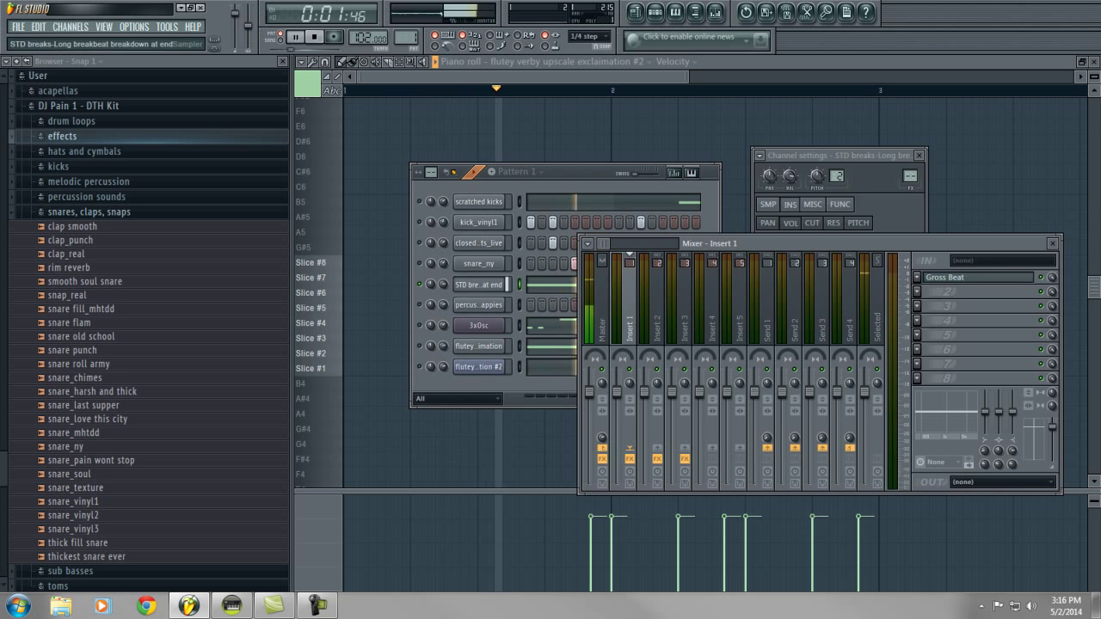
pyautogui.click(478, 284)
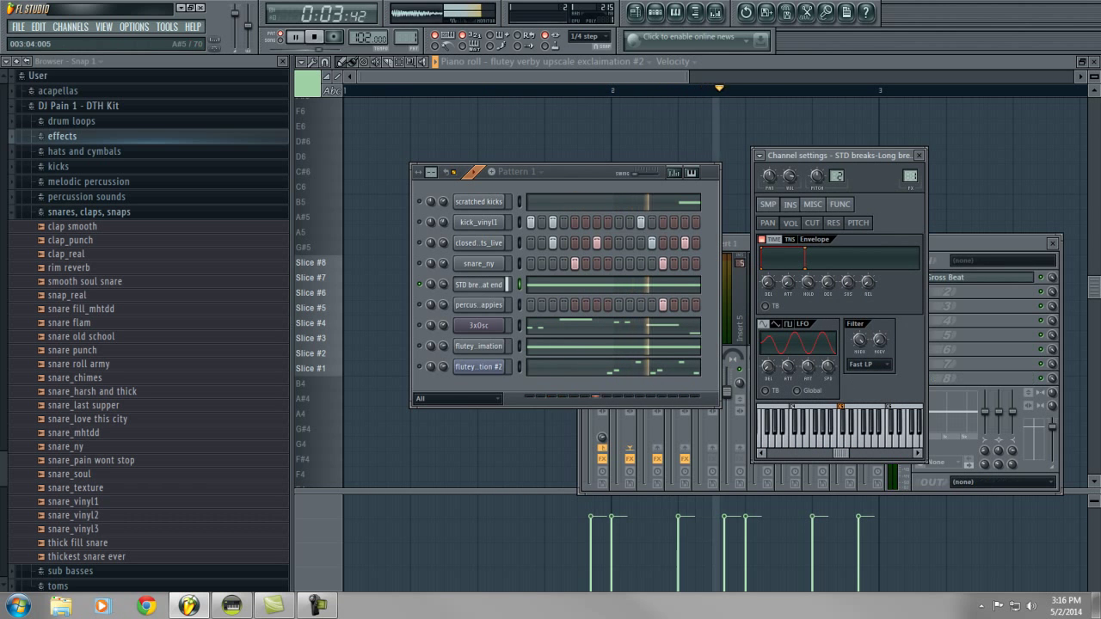
pyautogui.press('space')
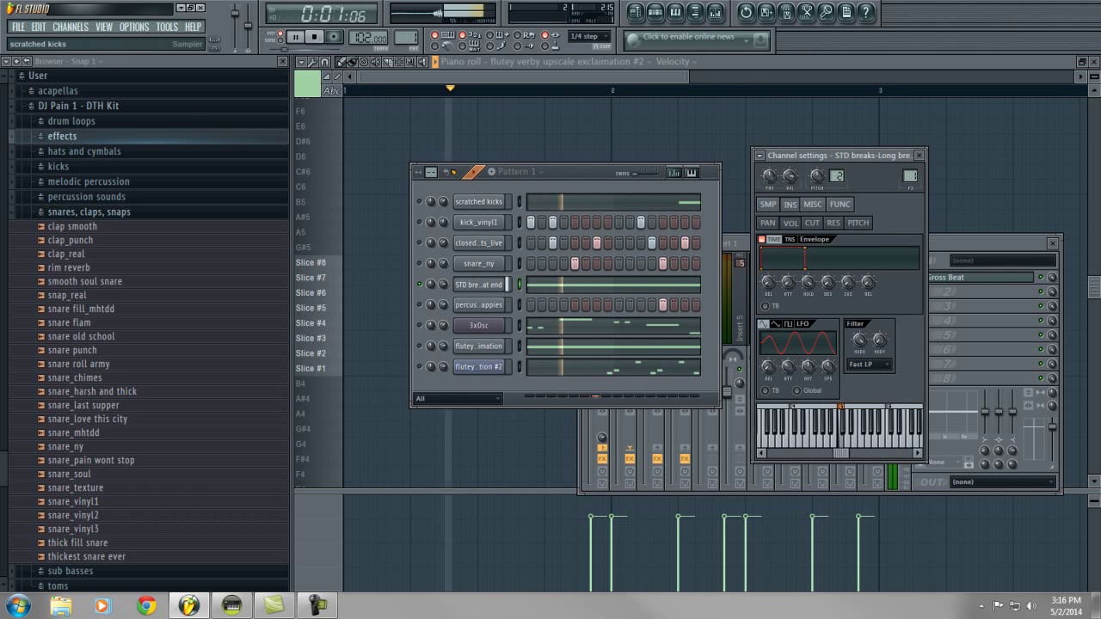
# Load EQUO into the second effect slot of mixer track Insert 1, below Gross Beat.
pyautogui.press('F9')
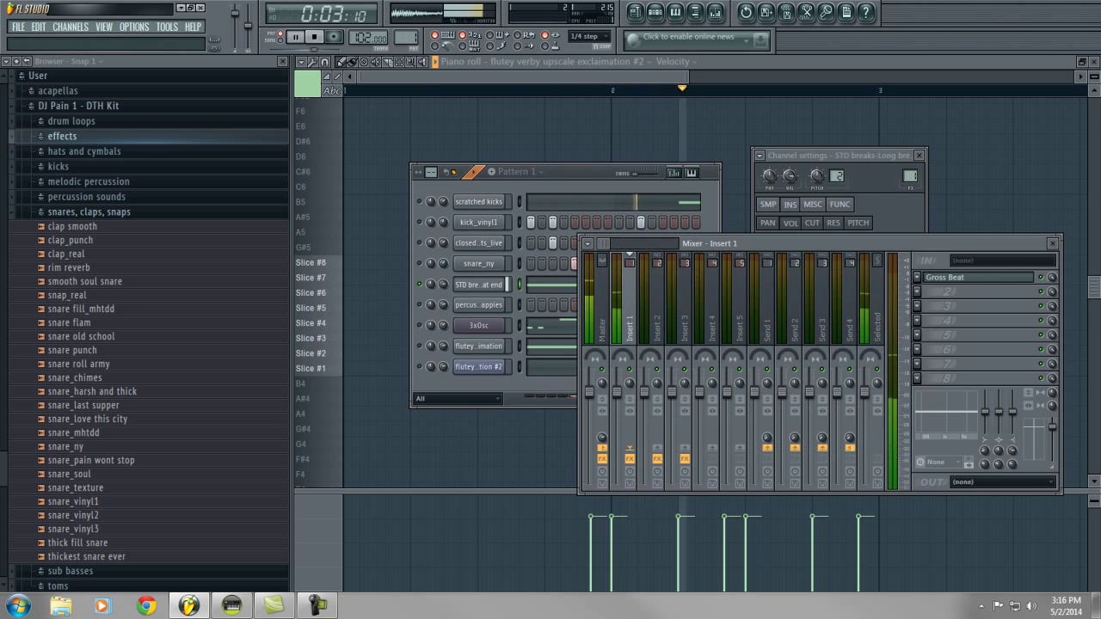
pyautogui.click(919, 292)
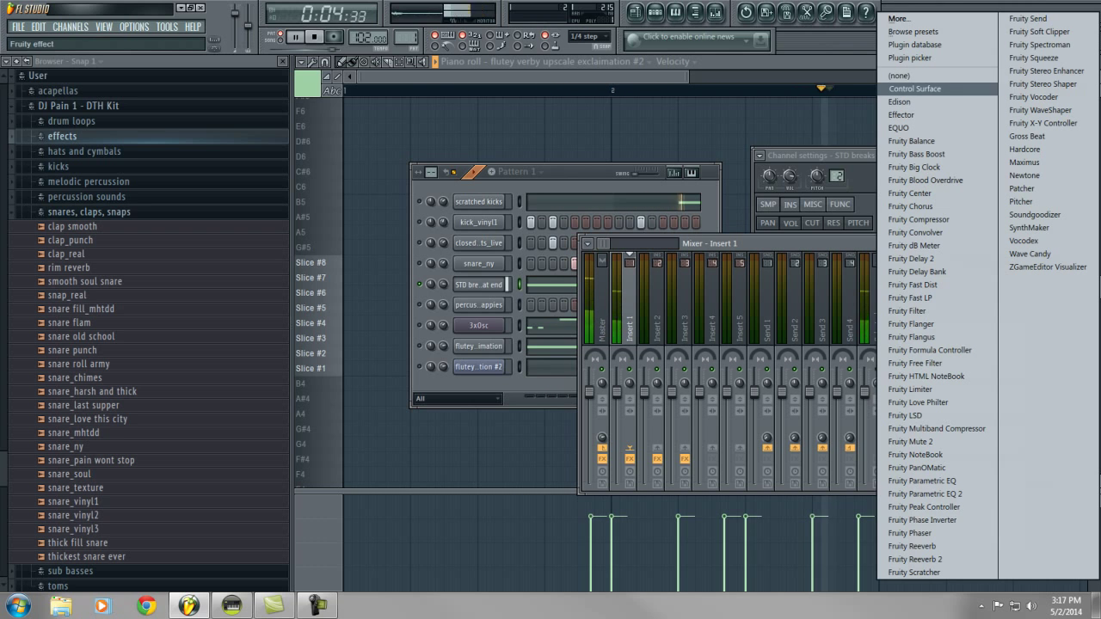
pyautogui.click(899, 127)
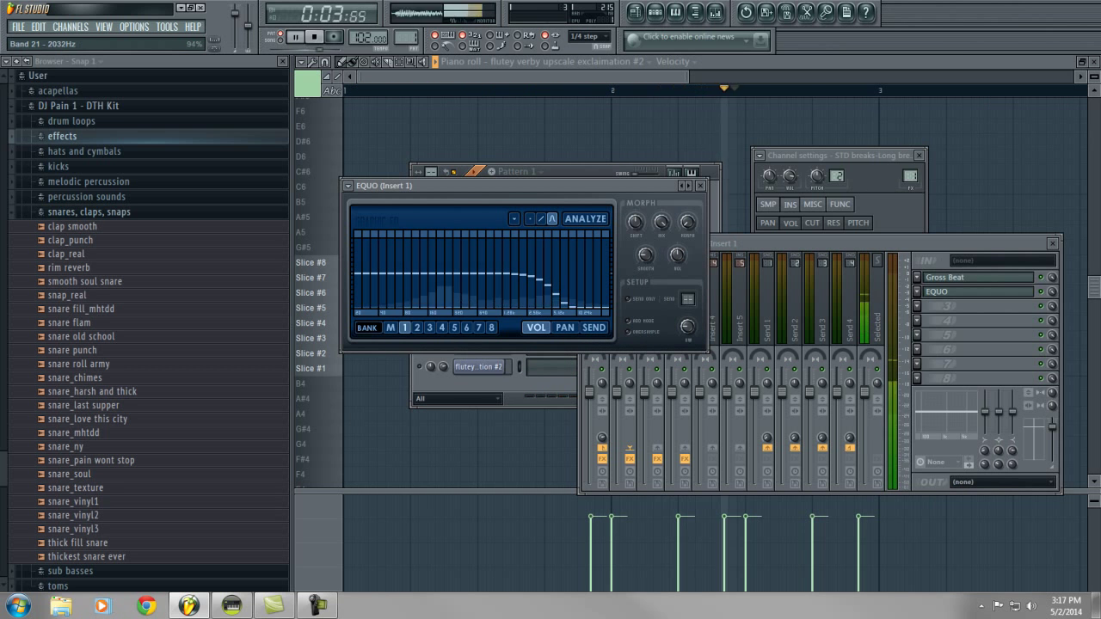
# Shape the break's EQUO curve with boosted mids and cut low and high ends, and lower the STD breaks channel volume.
pyautogui.moveTo(532, 276); pyautogui.dragTo(509, 260)
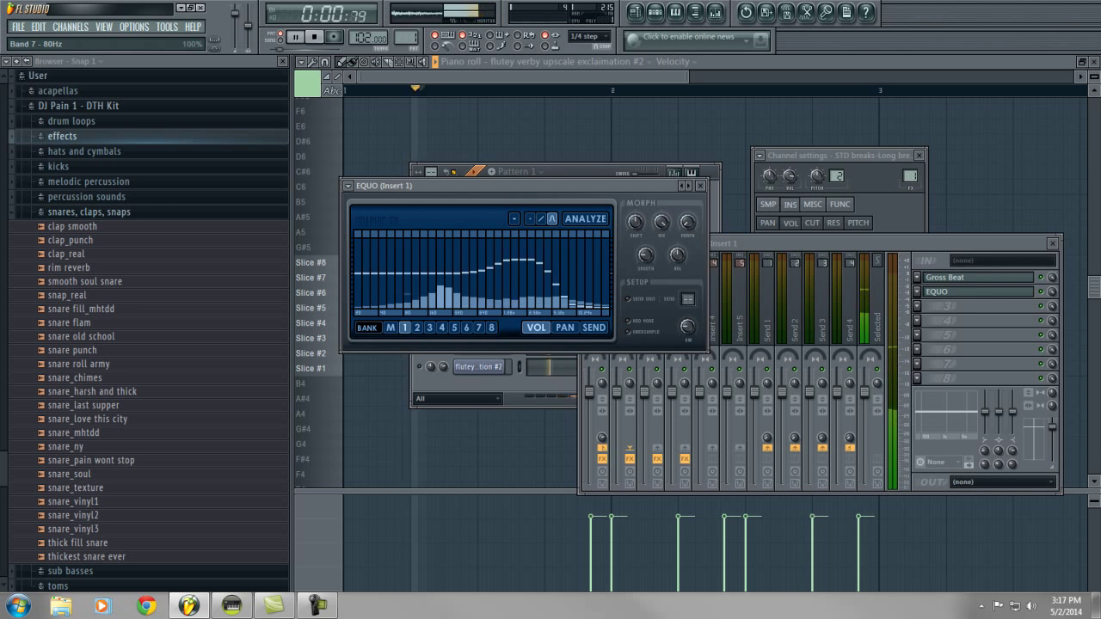
pyautogui.moveTo(407, 294); pyautogui.dragTo(358, 308)
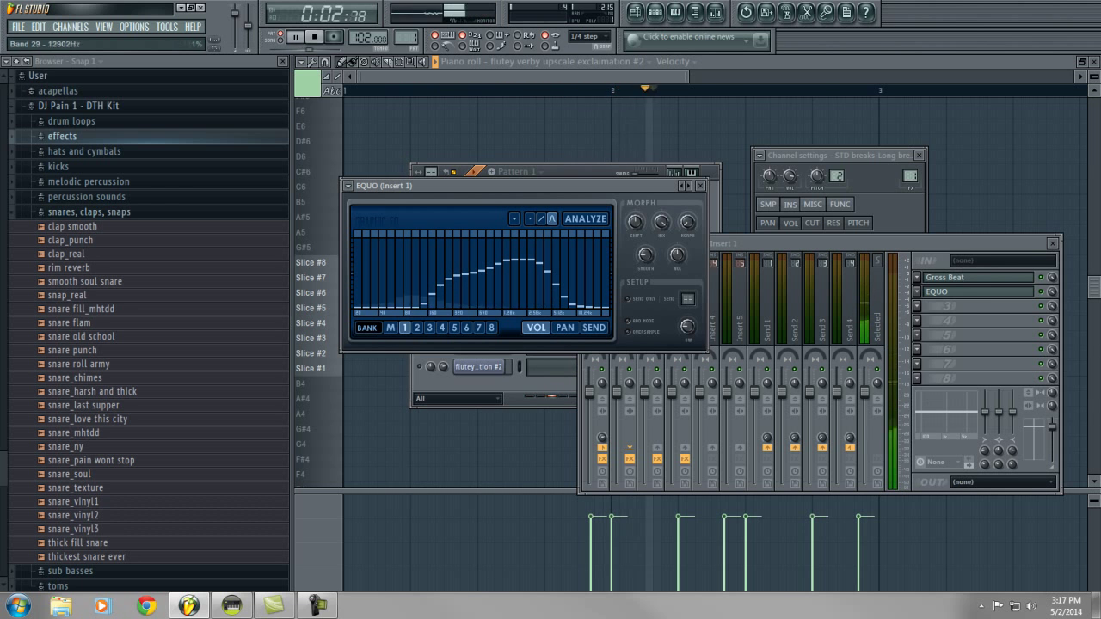
pyautogui.click(456, 263)
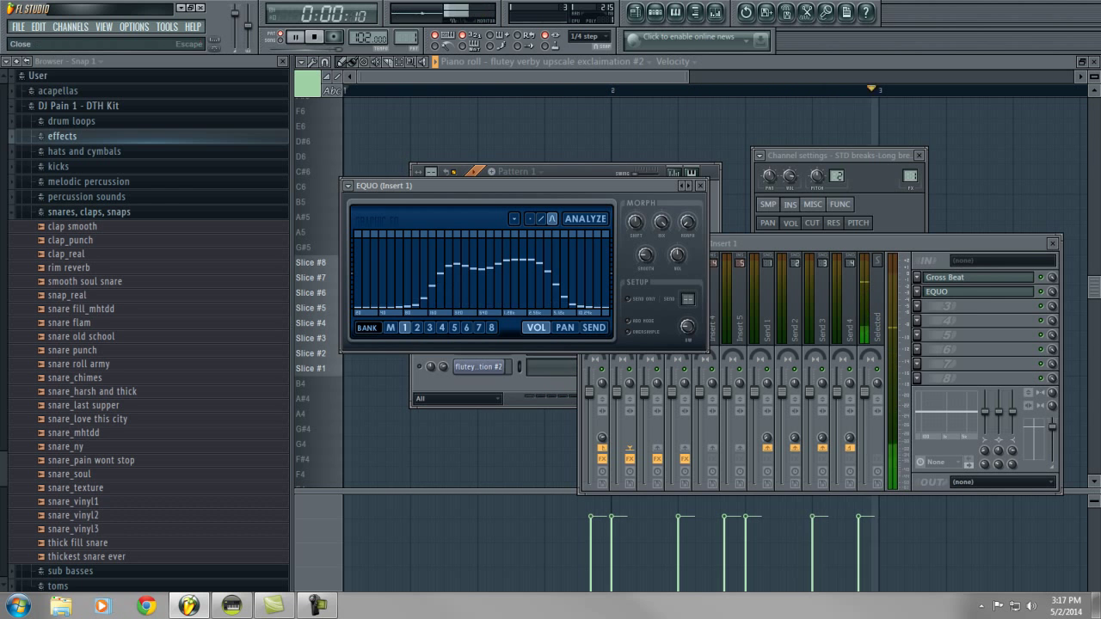
pyautogui.click(700, 186)
pyautogui.click(655, 12)
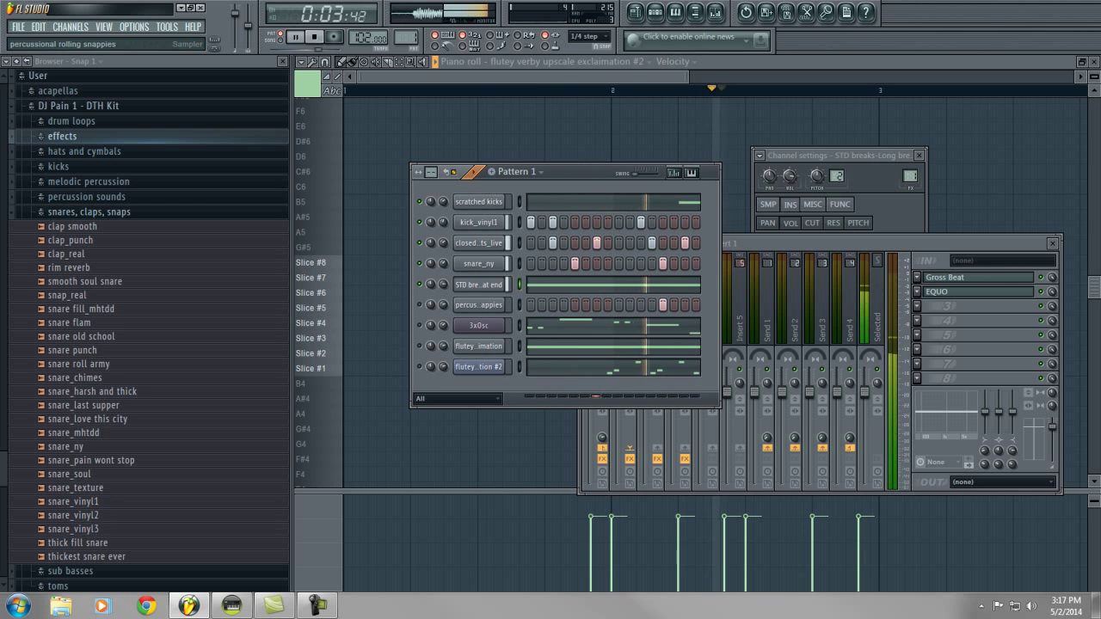
pyautogui.moveTo(443, 284); pyautogui.dragTo(443, 288)
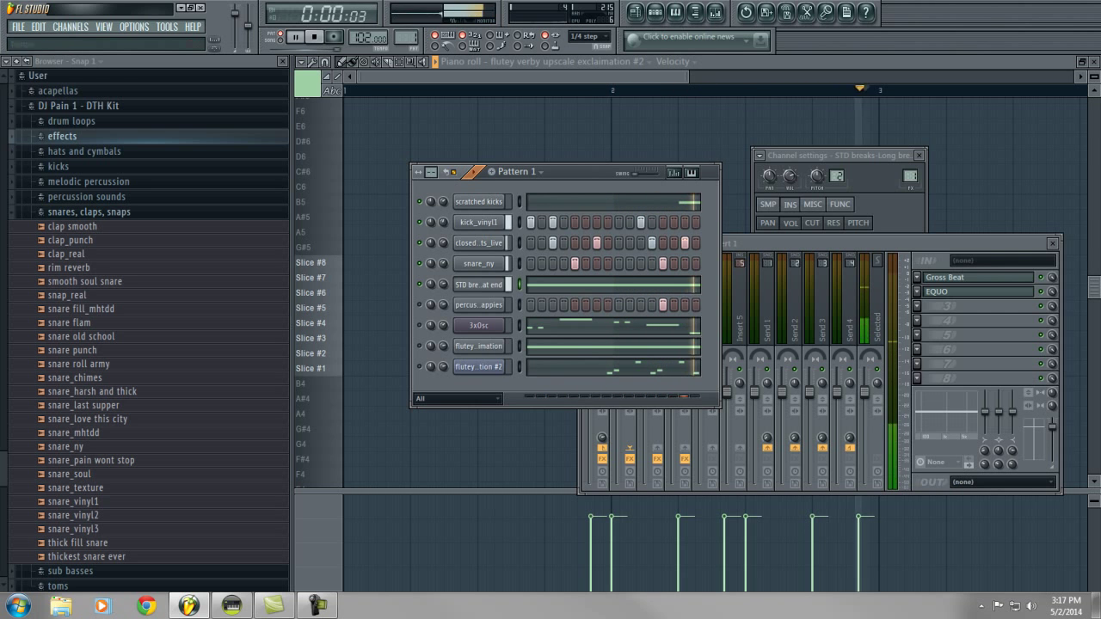
# Play the pattern and route both flutey verby upscale exclaimation channels to mixer track 7.
pyautogui.press('space')
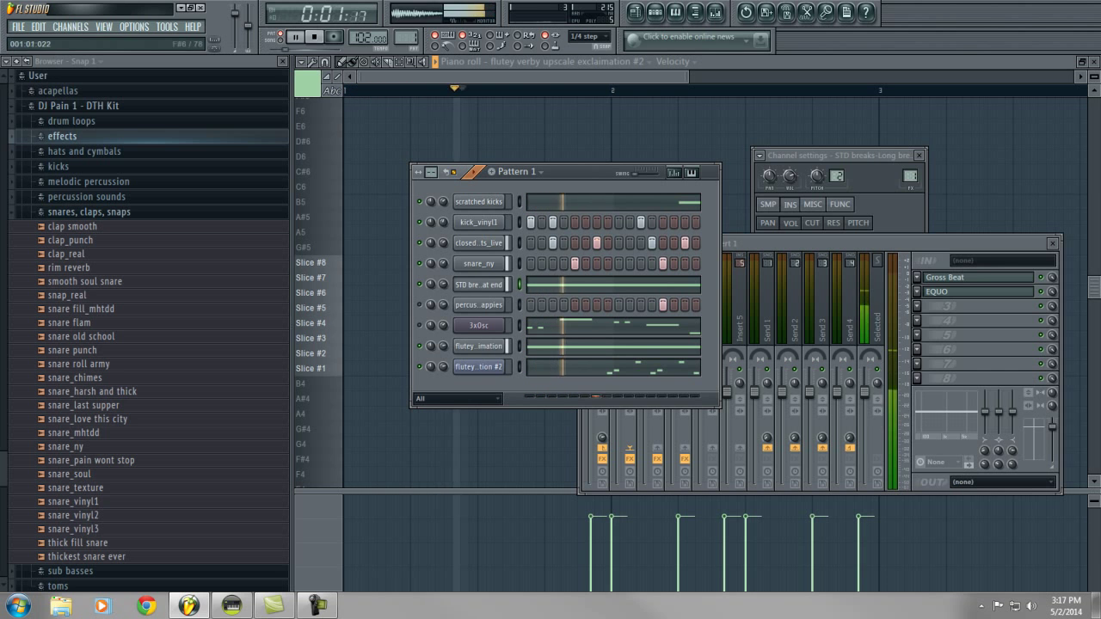
pyautogui.click(478, 346)
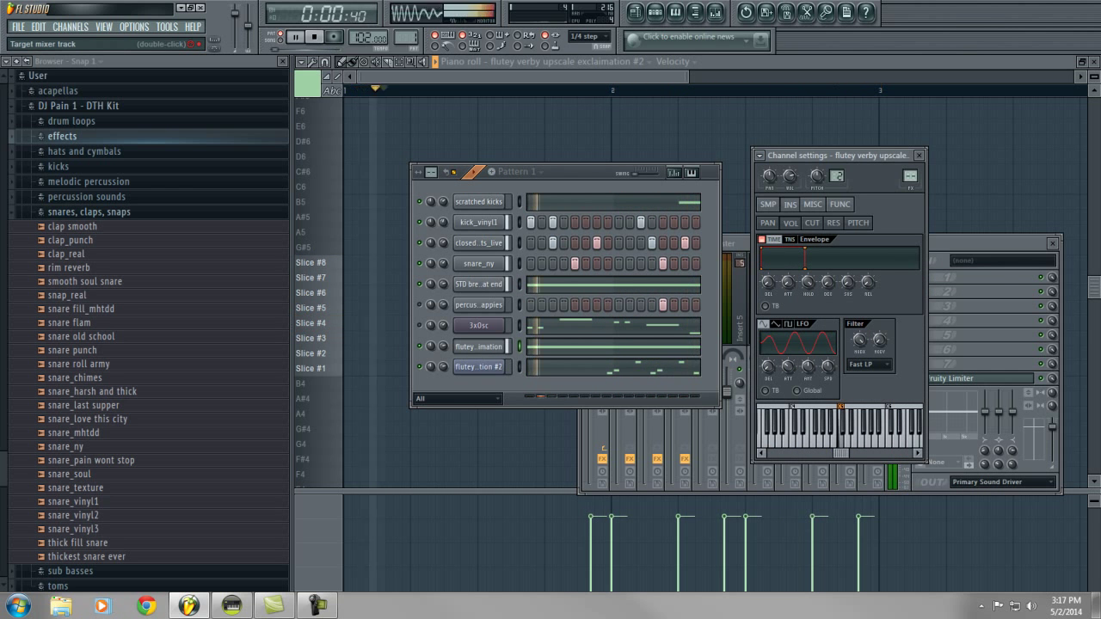
pyautogui.moveTo(910, 175); pyautogui.dragTo(910, 155)
pyautogui.scroll(2, 909, 176)
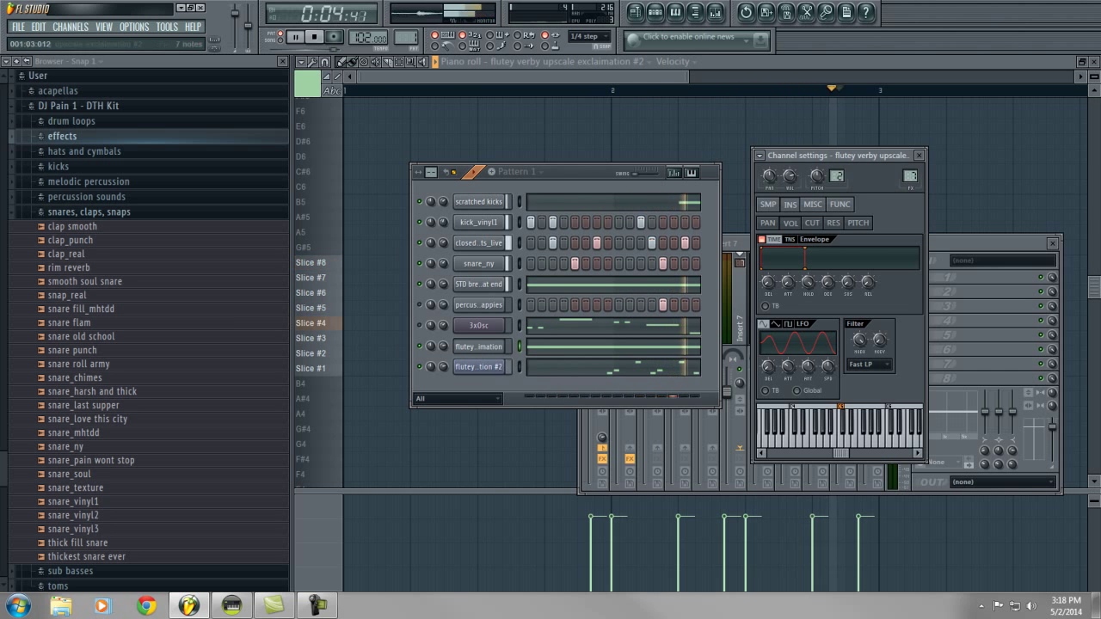
pyautogui.click(478, 367)
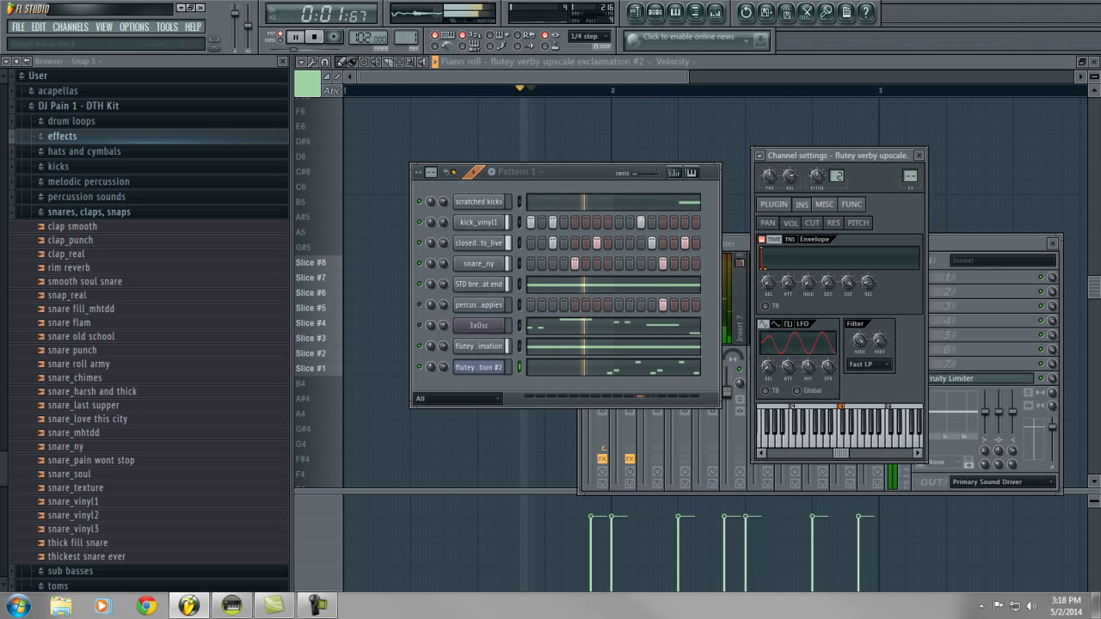
pyautogui.scroll(7, 909, 176)
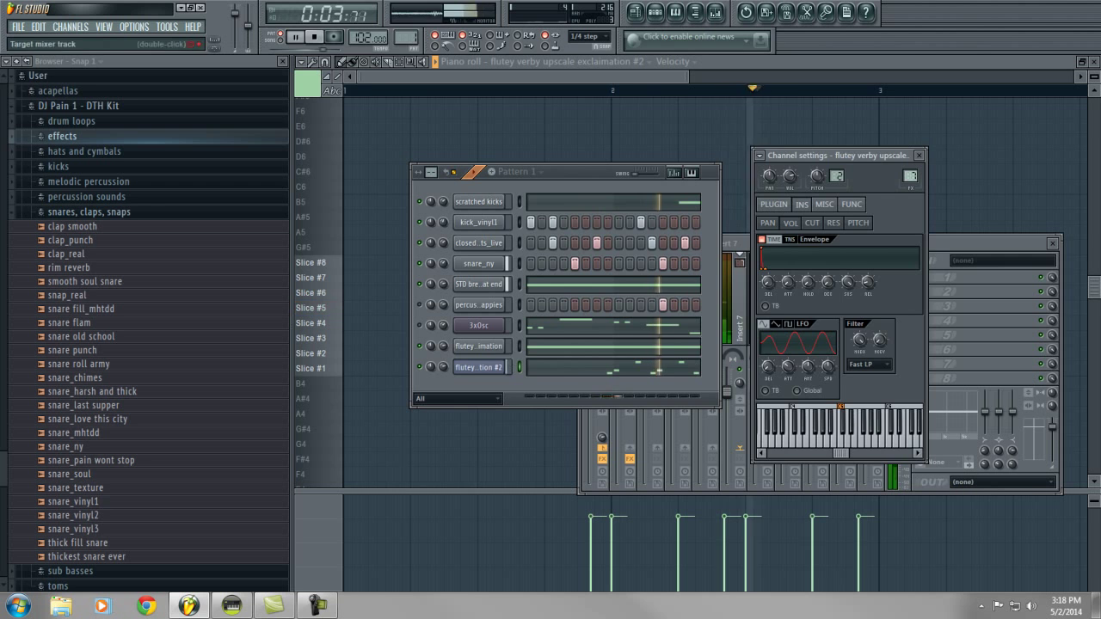
# Load EQUO into the first effect slot of mixer track Insert 7.
pyautogui.doubleClick(909, 176)
pyautogui.click(920, 272)
pyautogui.click(899, 128)
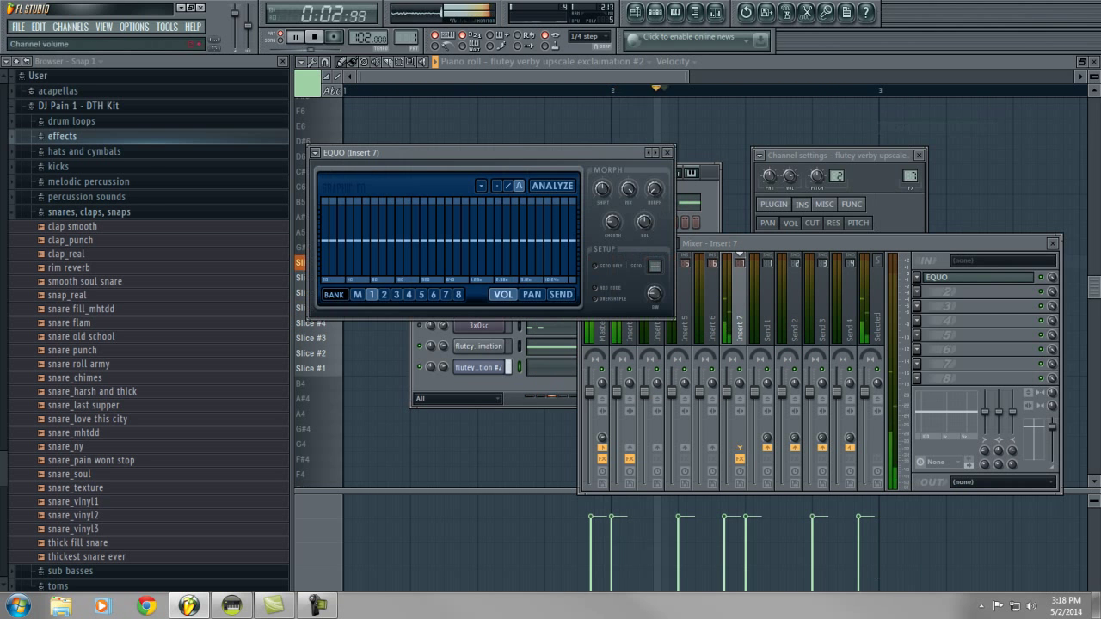
# Shape the Insert 7 EQUO curve with boosted upper mids and highs and a fully cut low end while the pattern plays.
pyautogui.moveTo(508, 240)
pyautogui.mouseDown()
pyautogui.moveTo(507, 225)
pyautogui.moveTo(482, 224)
pyautogui.moveTo(541, 223)
pyautogui.mouseUp()
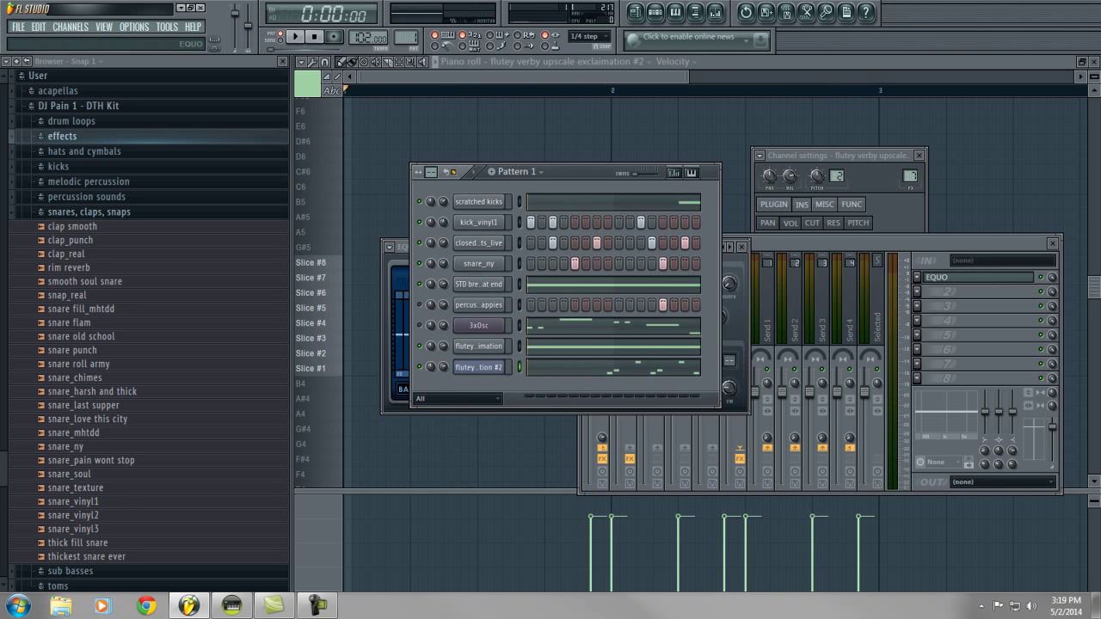
pyautogui.moveTo(399, 247); pyautogui.dragTo(424, 236)
pyautogui.click(295, 37)
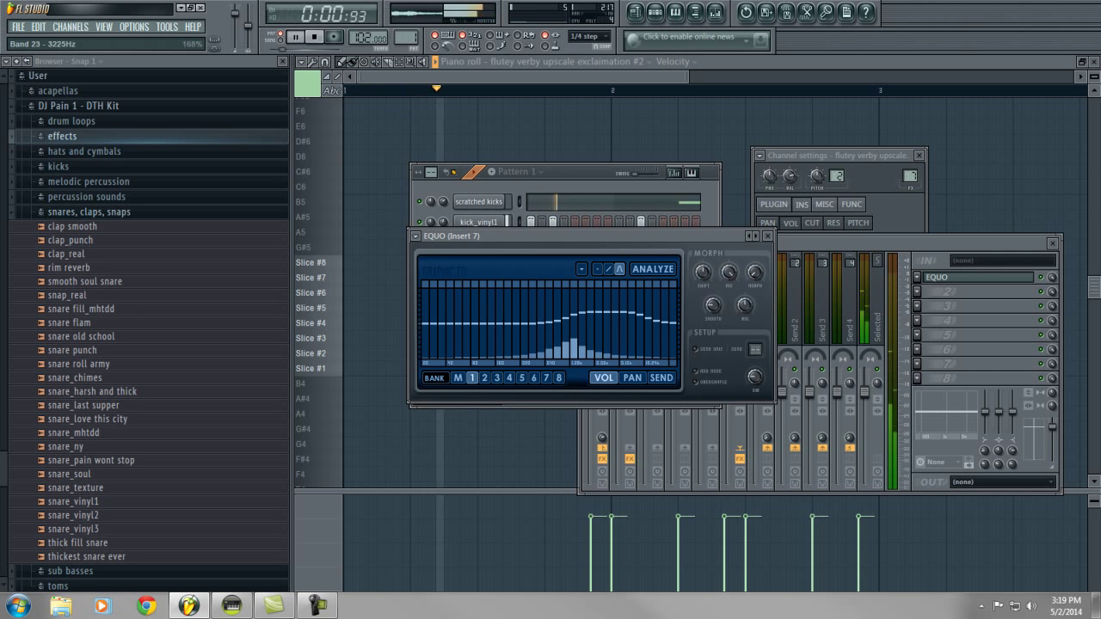
pyautogui.moveTo(590, 313)
pyautogui.mouseDown()
pyautogui.moveTo(492, 358)
pyautogui.moveTo(425, 358)
pyautogui.mouseUp()
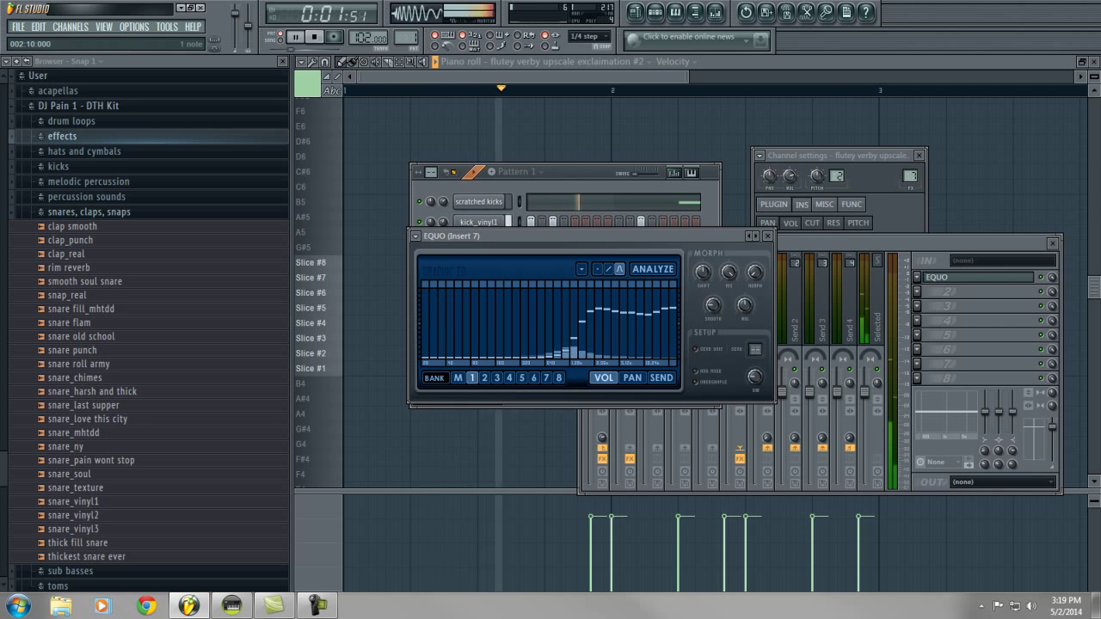
pyautogui.press('space')
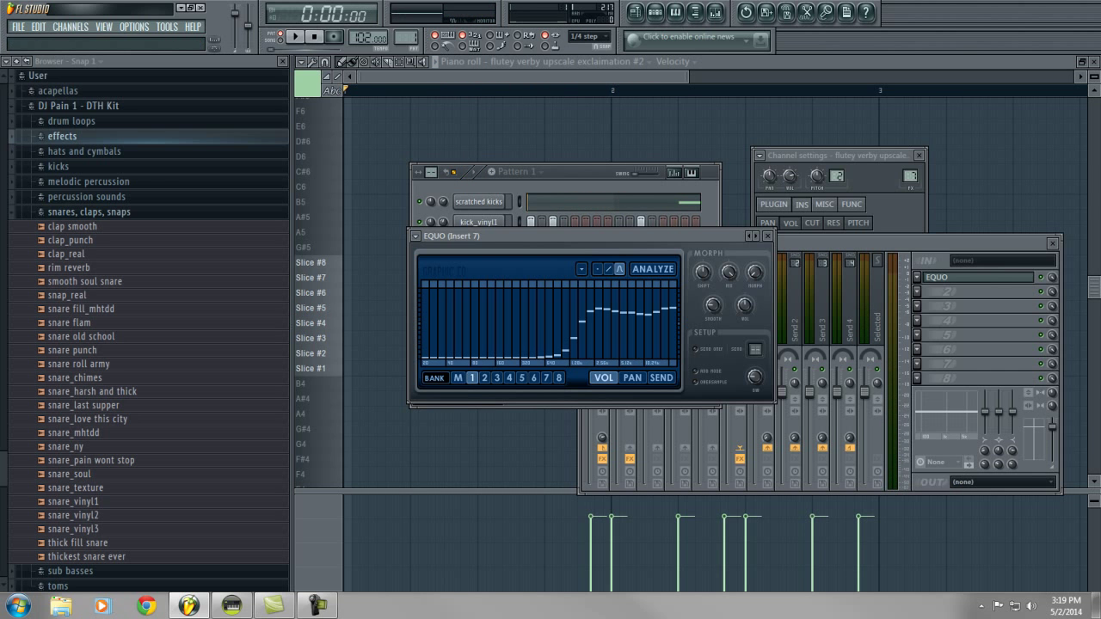
# Balance the volumes of the two flutey channels and lower the kick_vinyl1 channel to about 57% during playback.
pyautogui.press('F6')
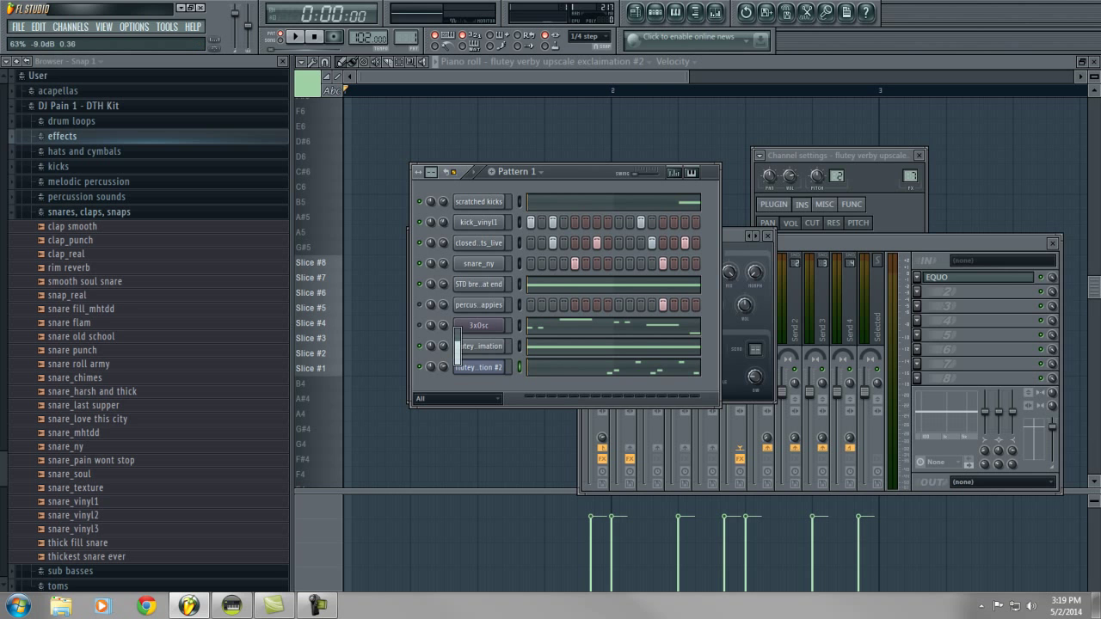
pyautogui.press('space')
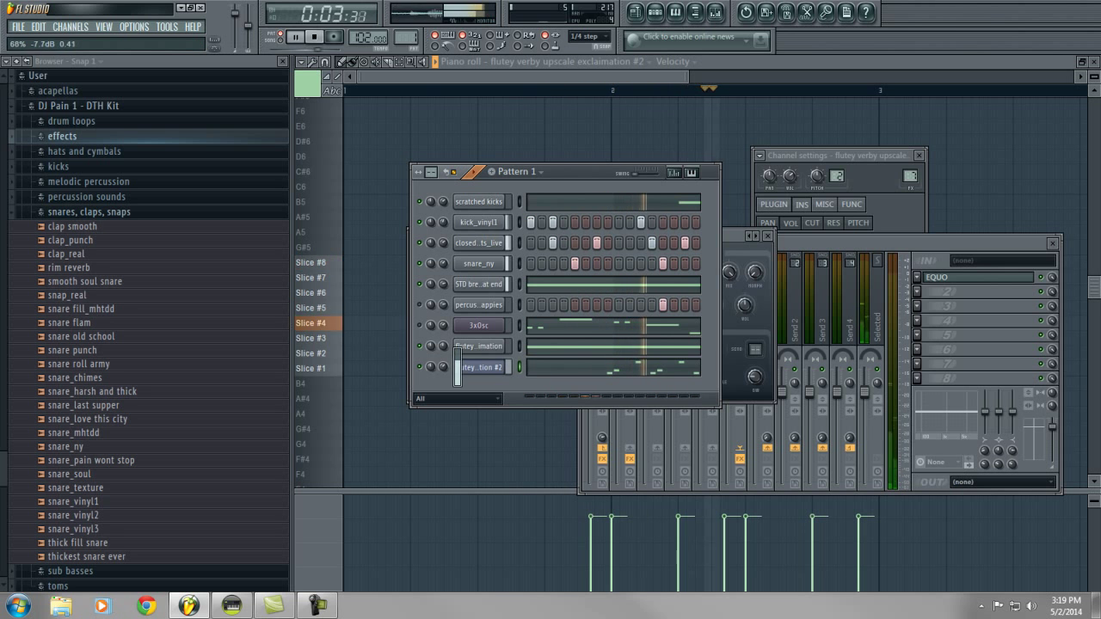
pyautogui.moveTo(443, 346); pyautogui.dragTo(443, 361)
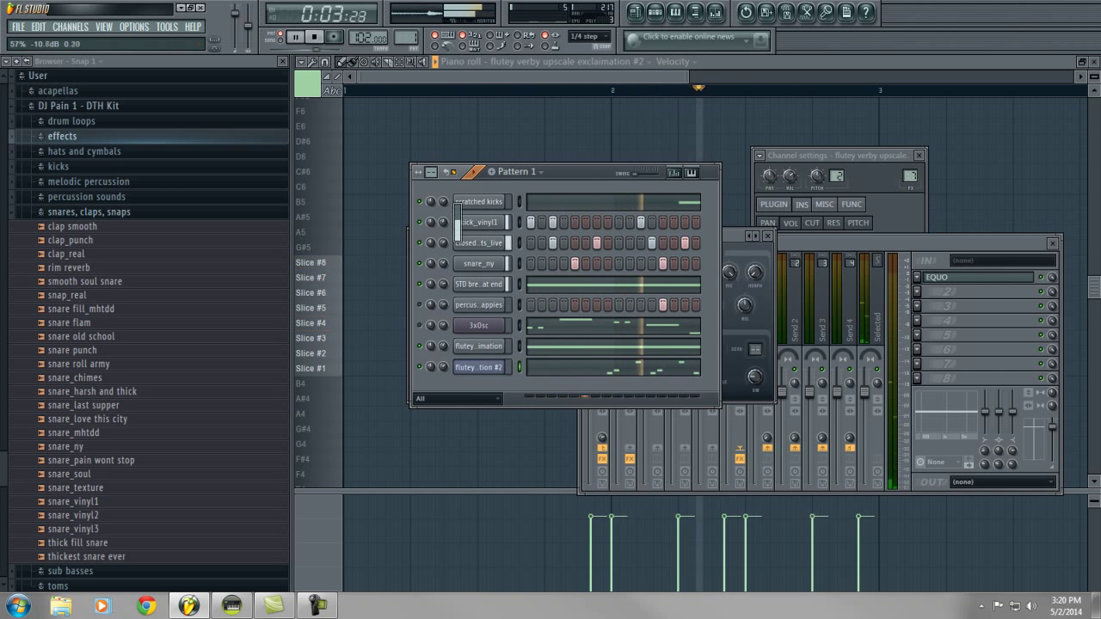
pyautogui.press('space')
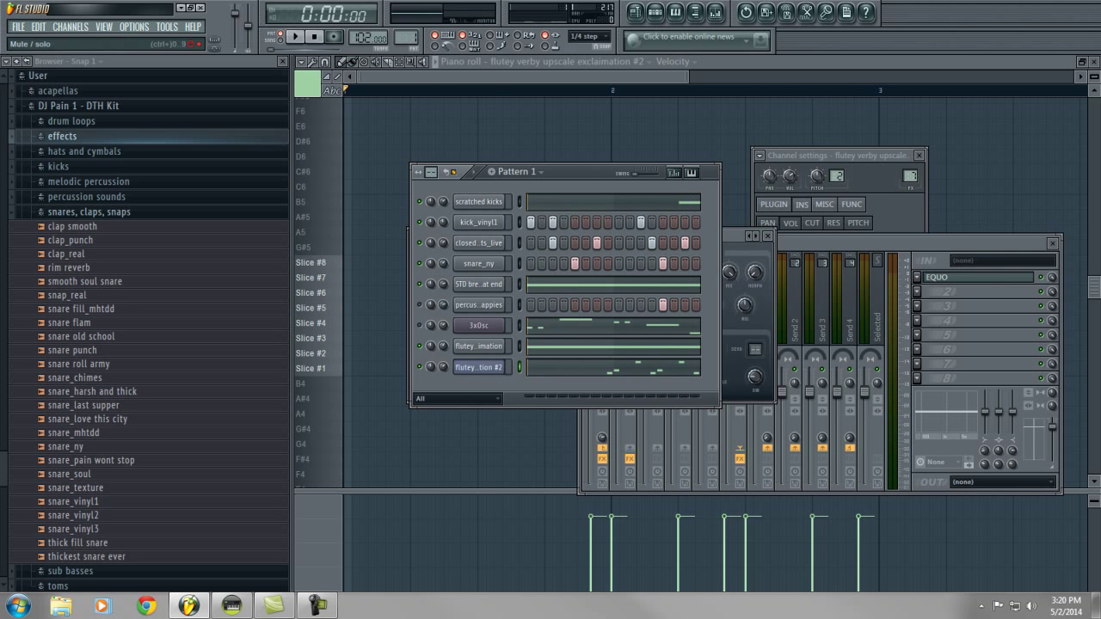
# Route the 3xOsc channel to mixer track 8 and load EQUO into the first effect slot of Insert 8.
pyautogui.click(478, 325)
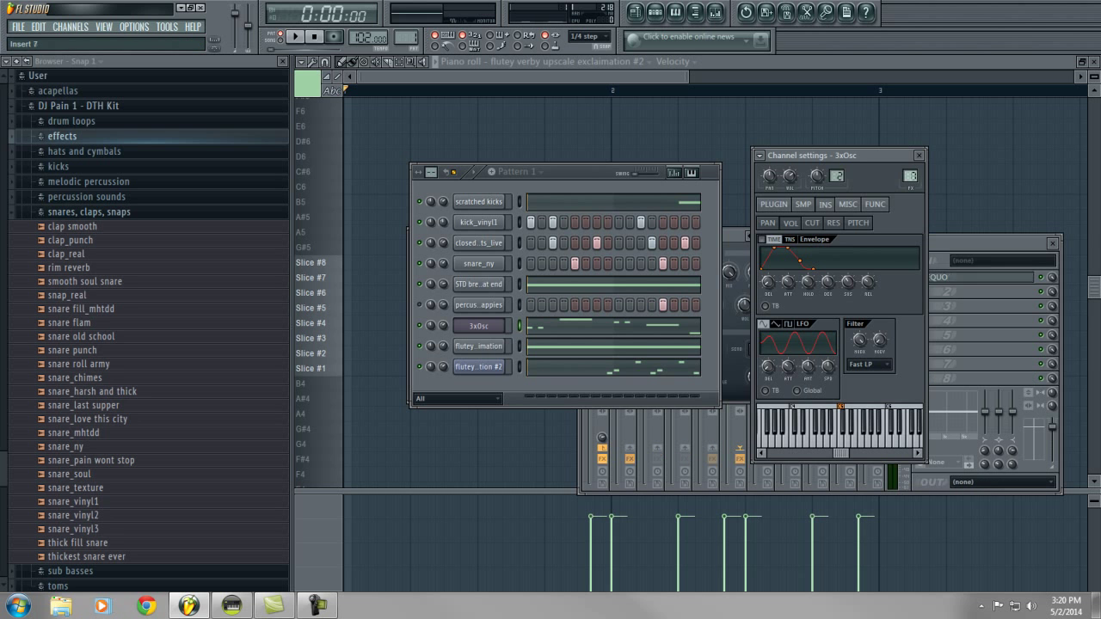
pyautogui.press('F9')
pyautogui.click(917, 277)
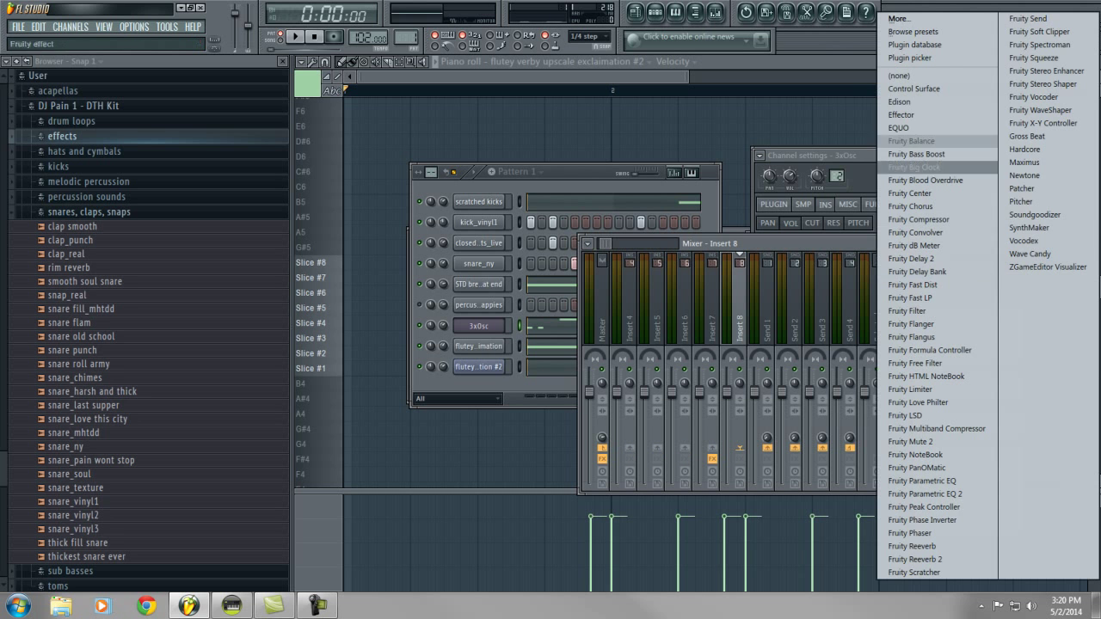
pyautogui.click(899, 127)
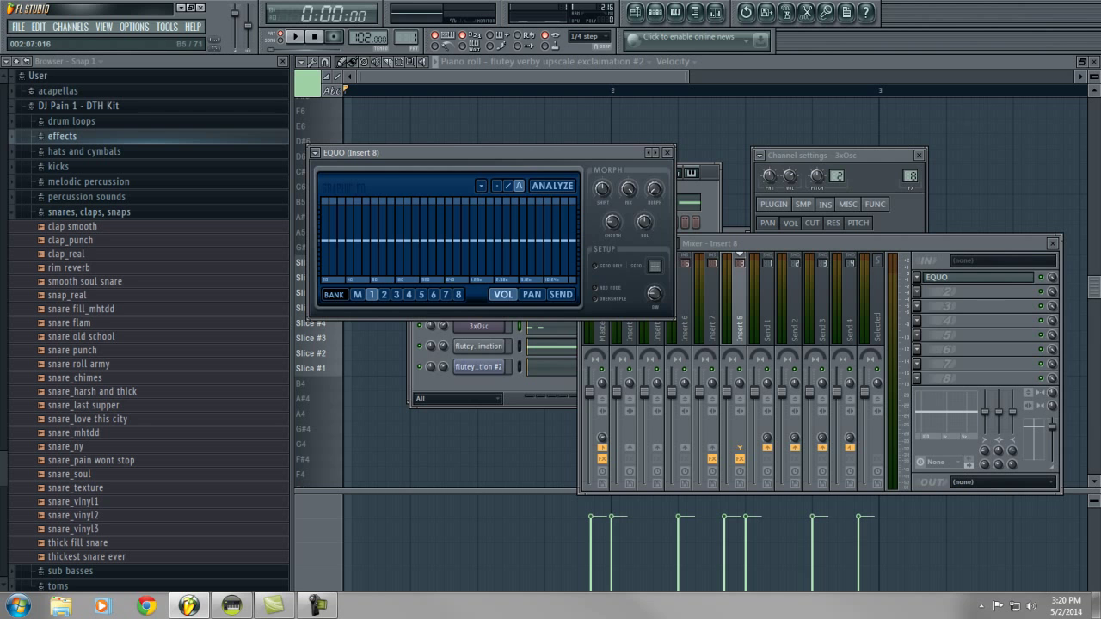
# Play the pattern and draw the Insert 8 EQUO curve with boosted lows and fully cut mids and highs.
pyautogui.press('F6')
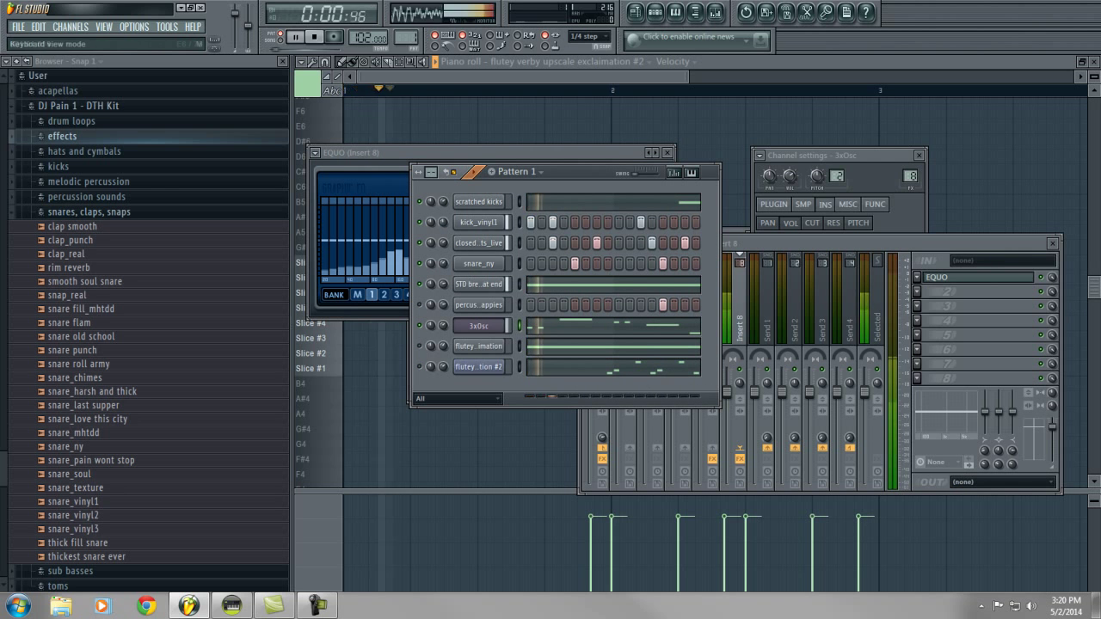
pyautogui.press('Tab')
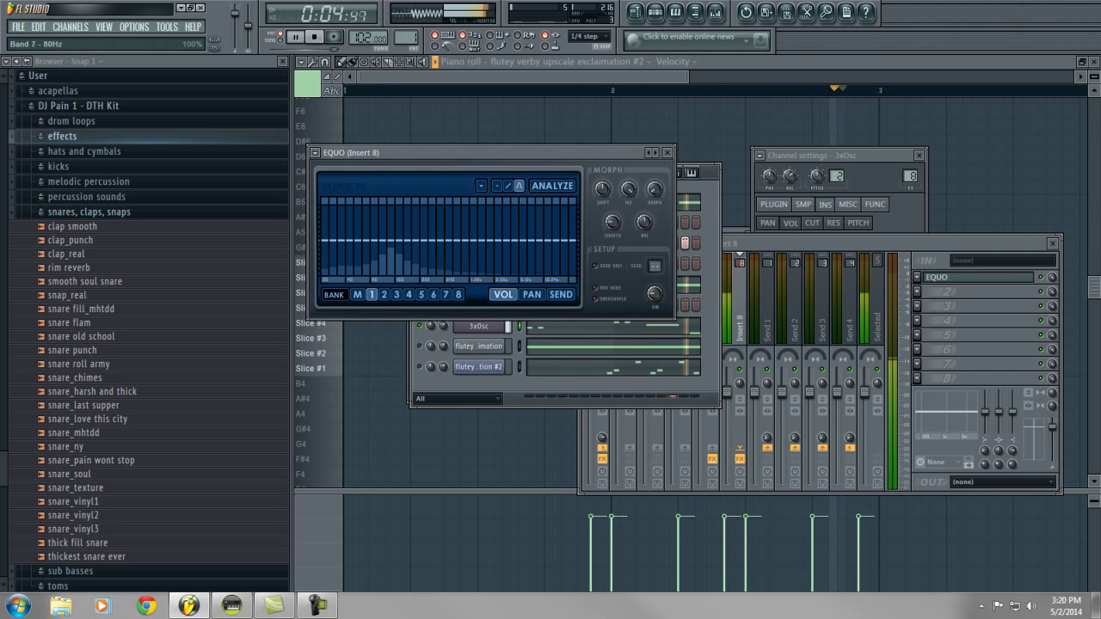
pyautogui.moveTo(353, 240)
pyautogui.mouseDown()
pyautogui.moveTo(351, 225)
pyautogui.moveTo(327, 224)
pyautogui.moveTo(375, 230)
pyautogui.moveTo(415, 273)
pyautogui.moveTo(573, 275)
pyautogui.mouseUp()
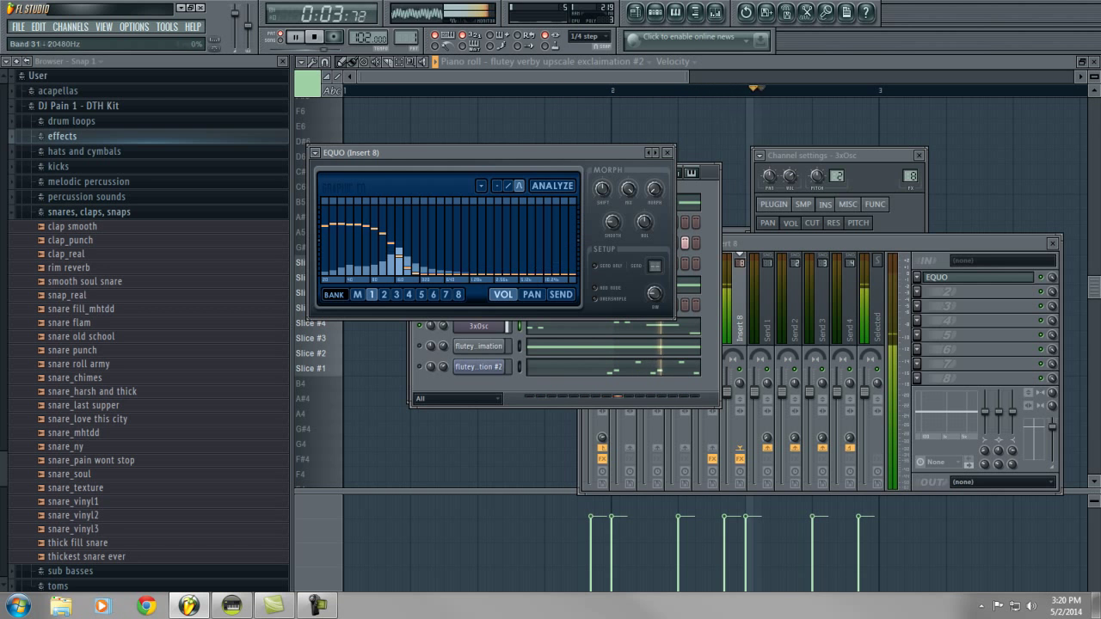
# Transpose all the 3xOsc notes down one octave in the piano roll.
pyautogui.press('F6')
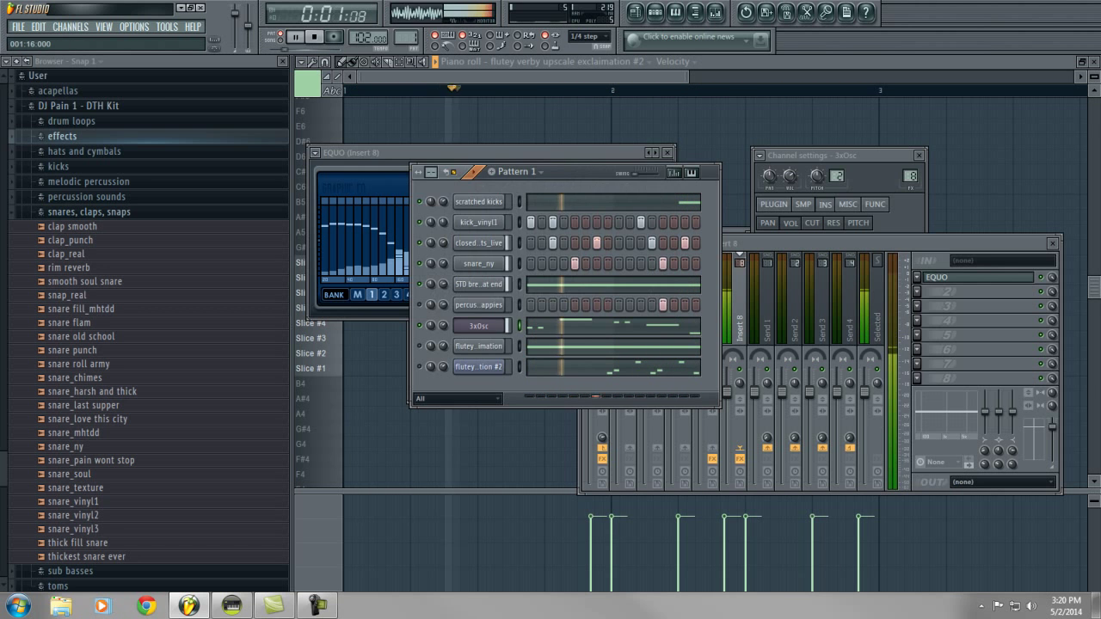
pyautogui.click(600, 326)
pyautogui.scroll(-2, 562, 284)
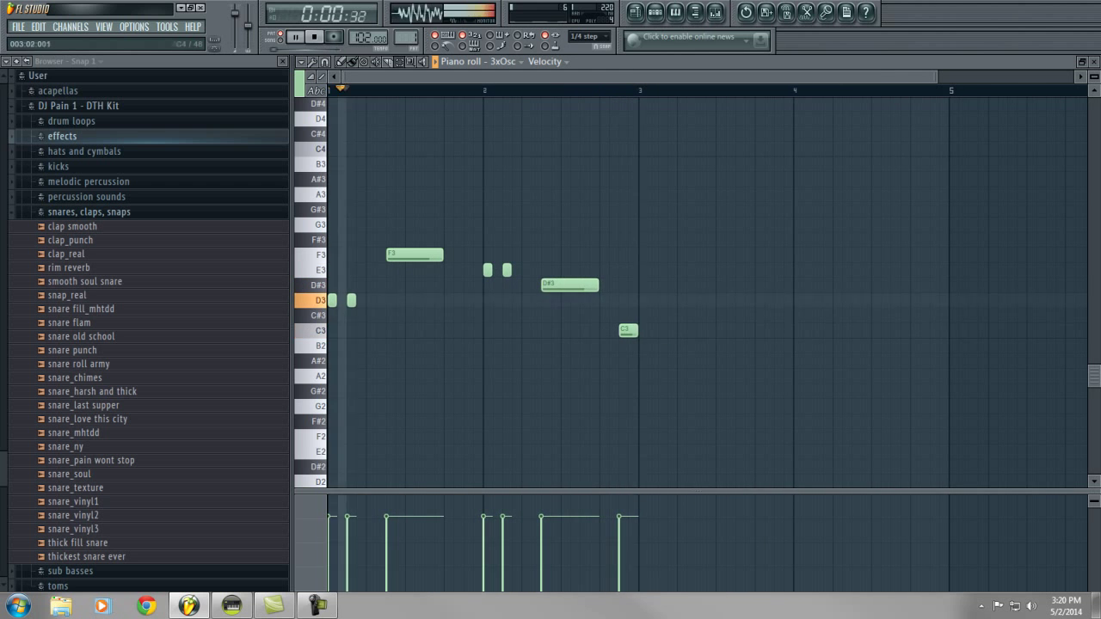
pyautogui.moveTo(785, 188); pyautogui.dragTo(330, 378)
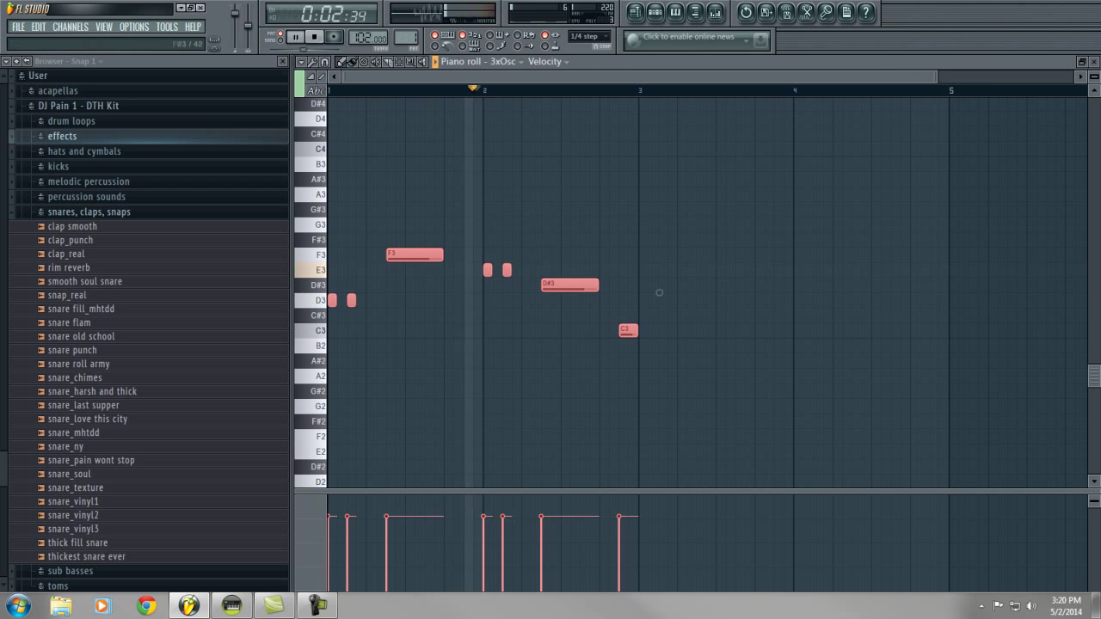
pyautogui.moveTo(658, 292); pyautogui.dragTo(659, 448)
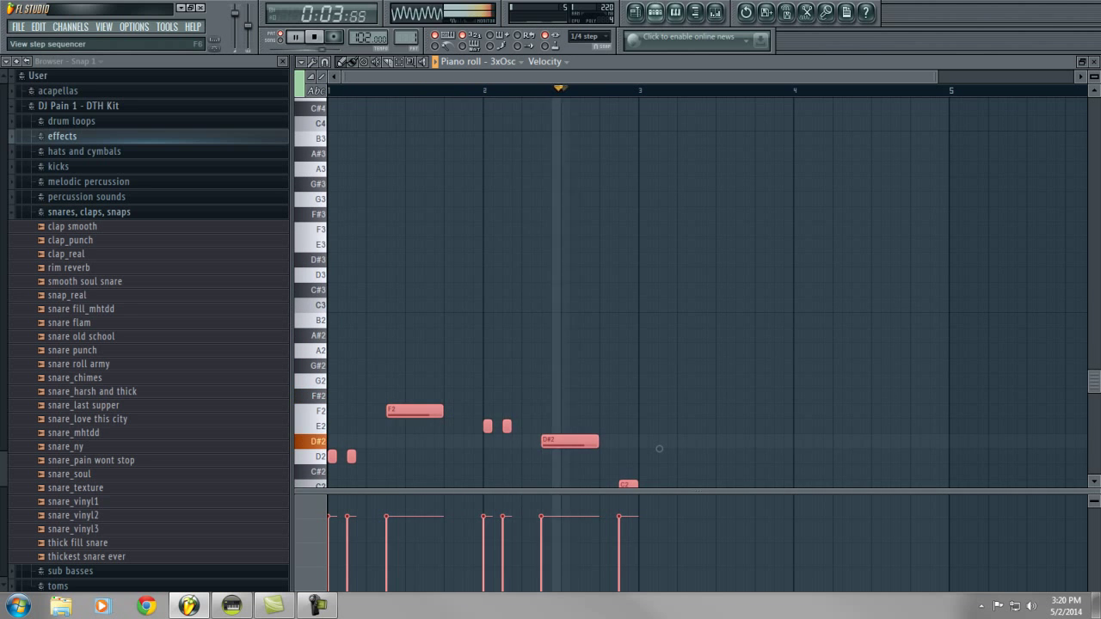
# Redraw the Insert 8 EQUO curve with stronger lows, restored mids and cut highs, and lower the 3xOsc channel volume.
pyautogui.press('F6')
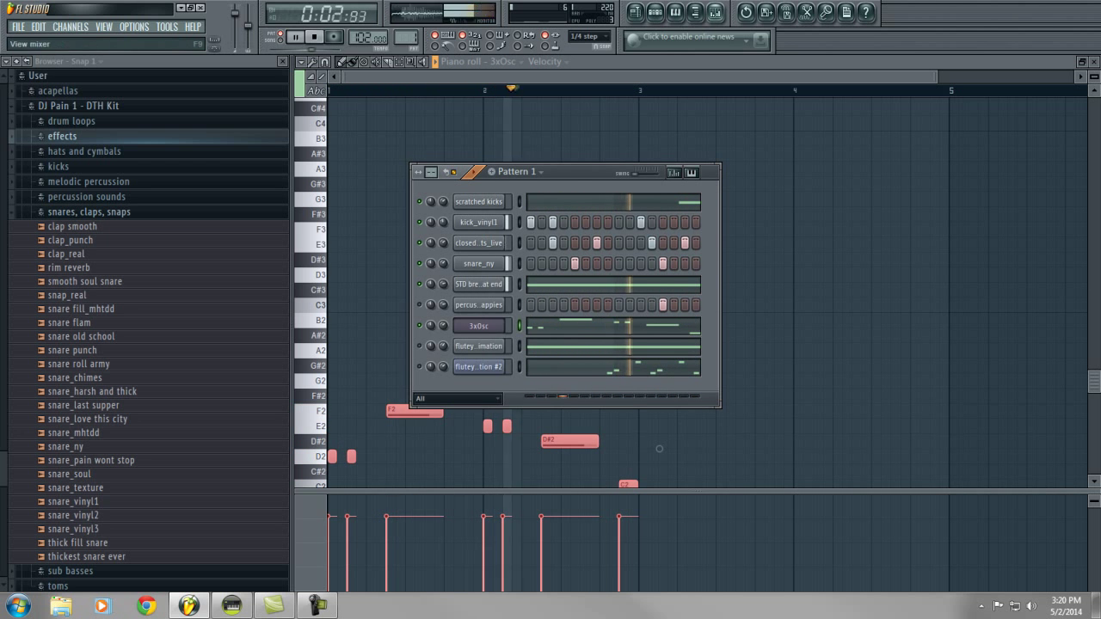
pyautogui.press('F9')
pyautogui.click(977, 277)
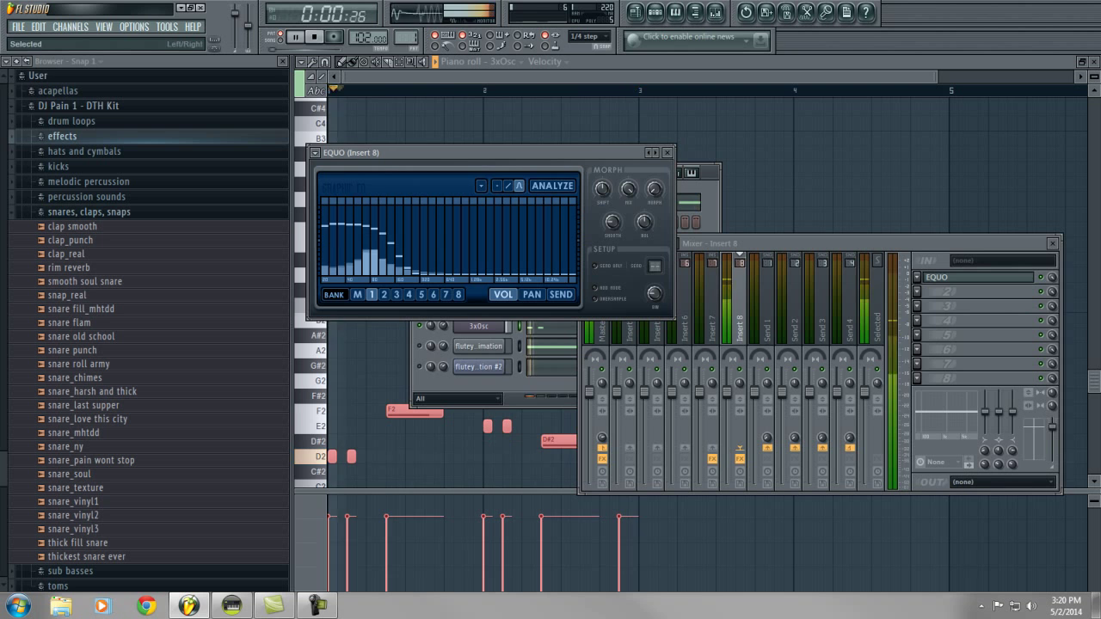
pyautogui.click(1040, 277)
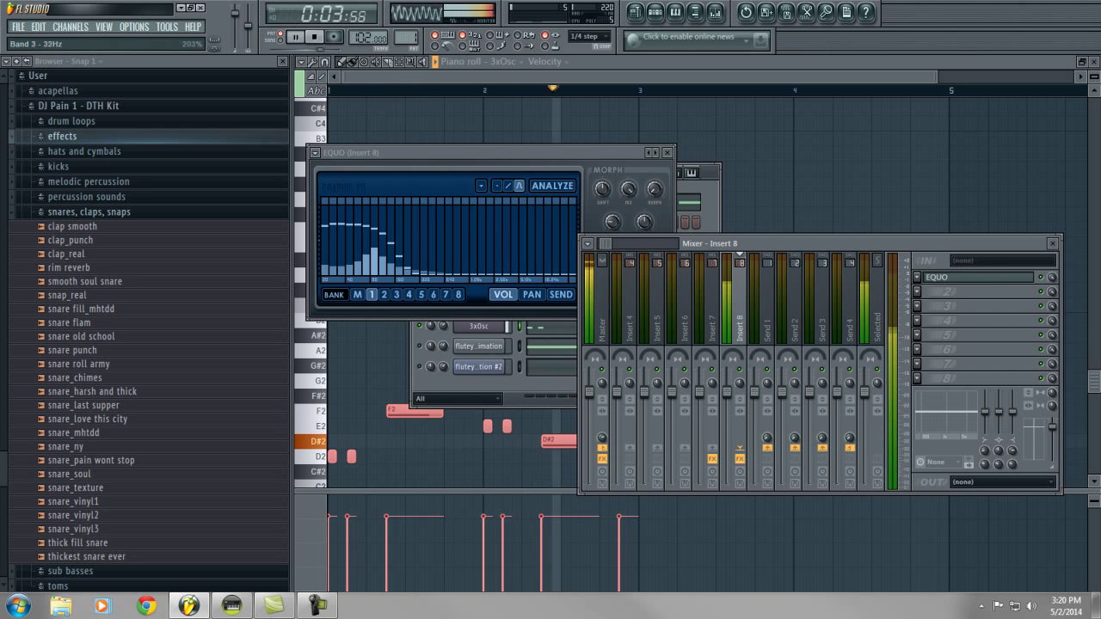
pyautogui.moveTo(342, 225); pyautogui.dragTo(334, 220)
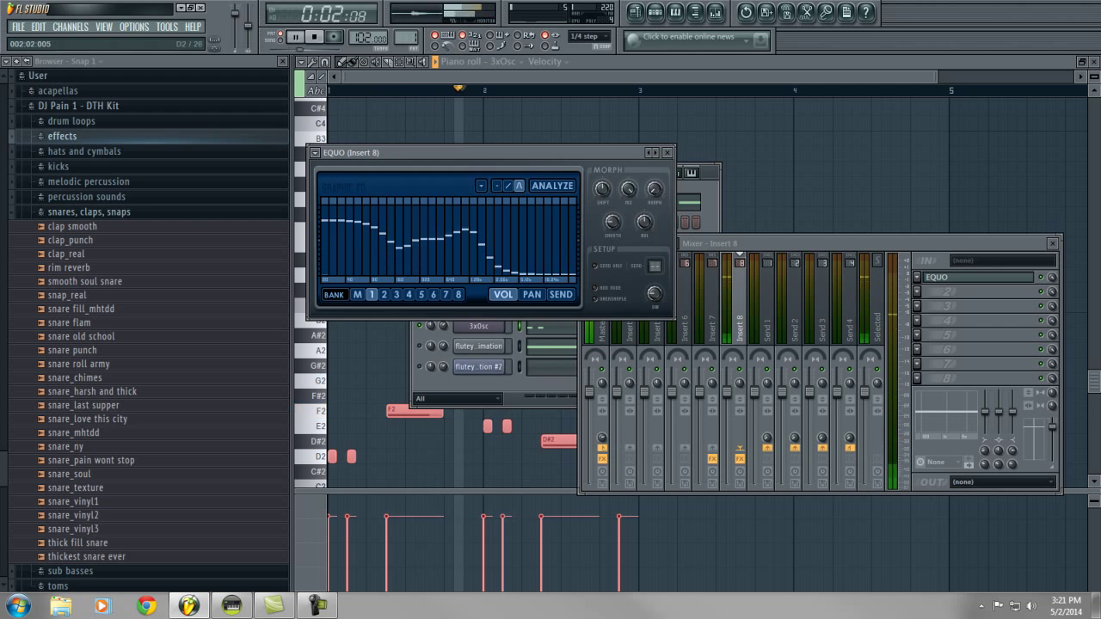
pyautogui.press('Escape')
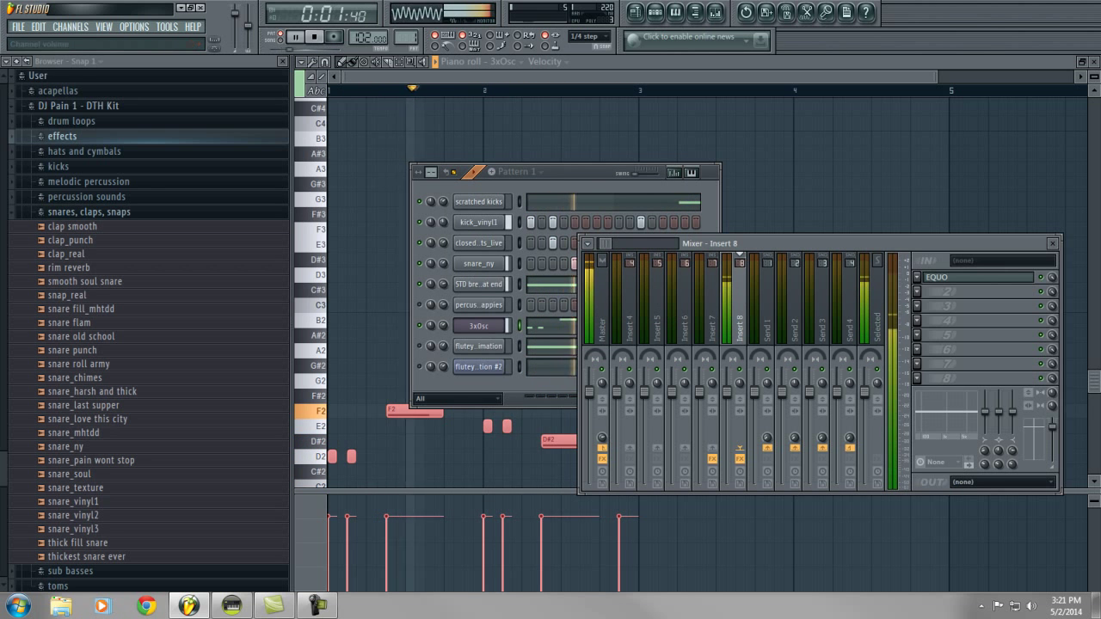
pyautogui.moveTo(443, 325); pyautogui.dragTo(443, 335)
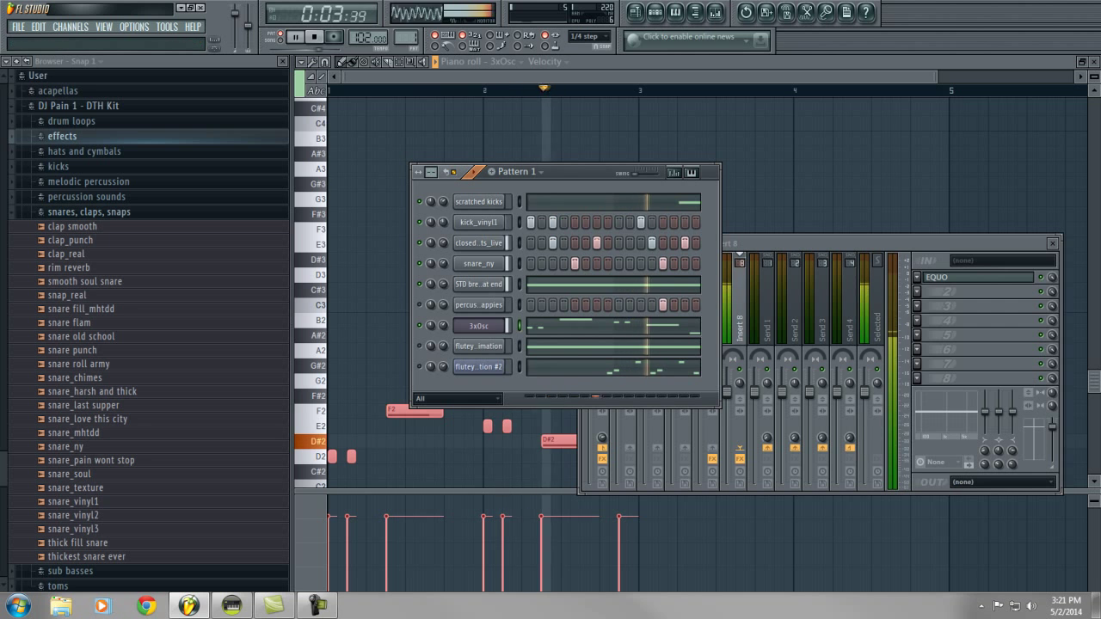
# Load Maximus into the second effect slot of Insert 8, apply its Punchy drums preset and stop playback.
pyautogui.click(937, 292)
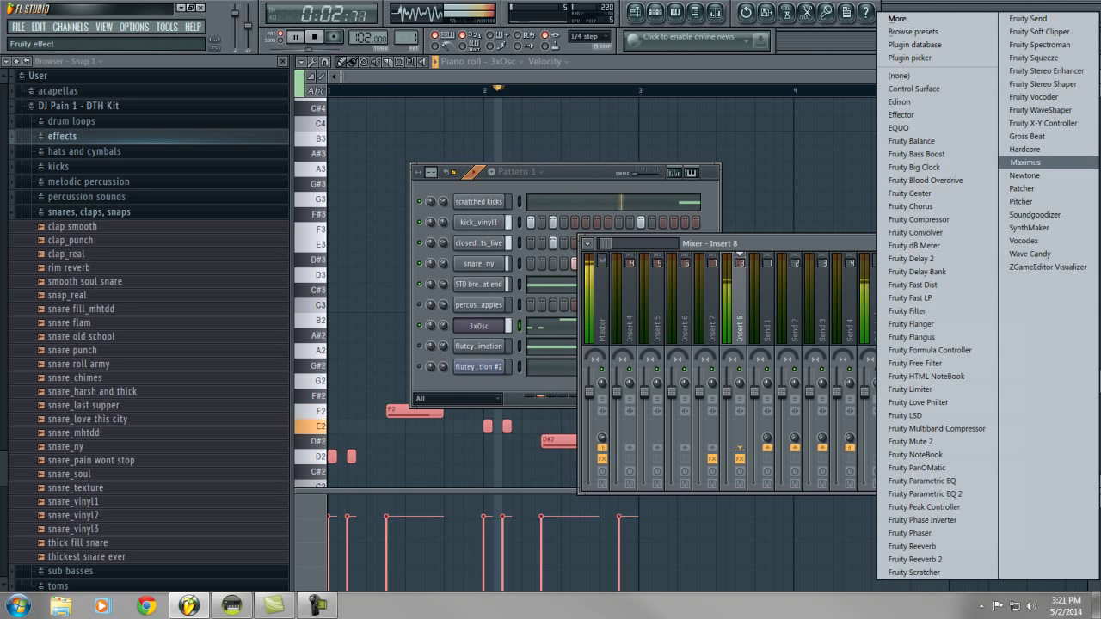
pyautogui.click(1026, 162)
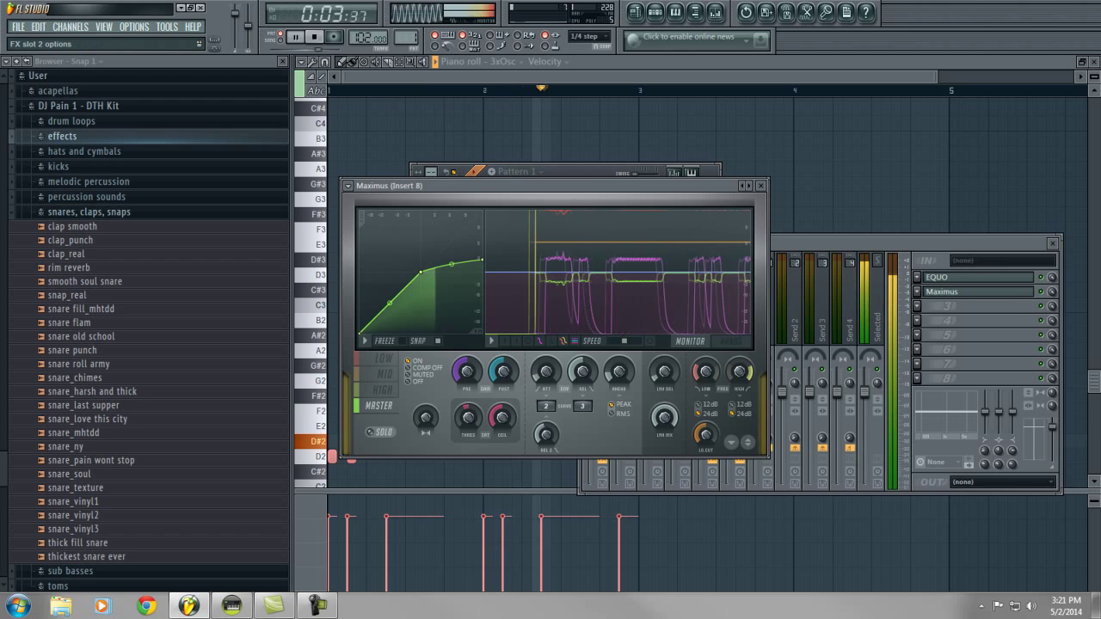
pyautogui.click(917, 292)
pyautogui.moveTo(937, 328)
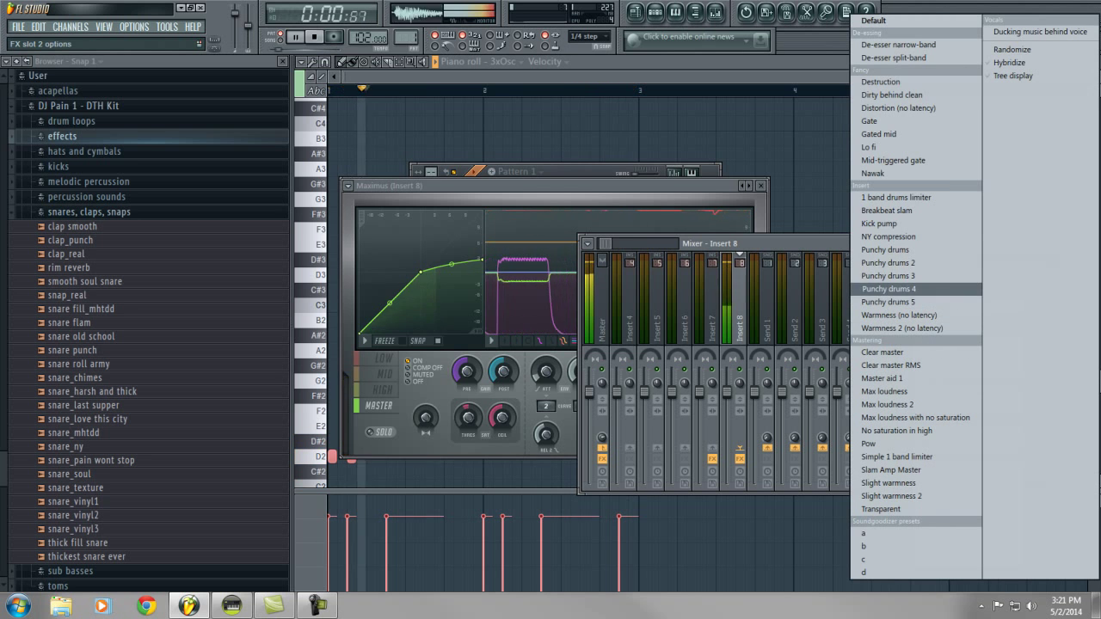
pyautogui.click(895, 250)
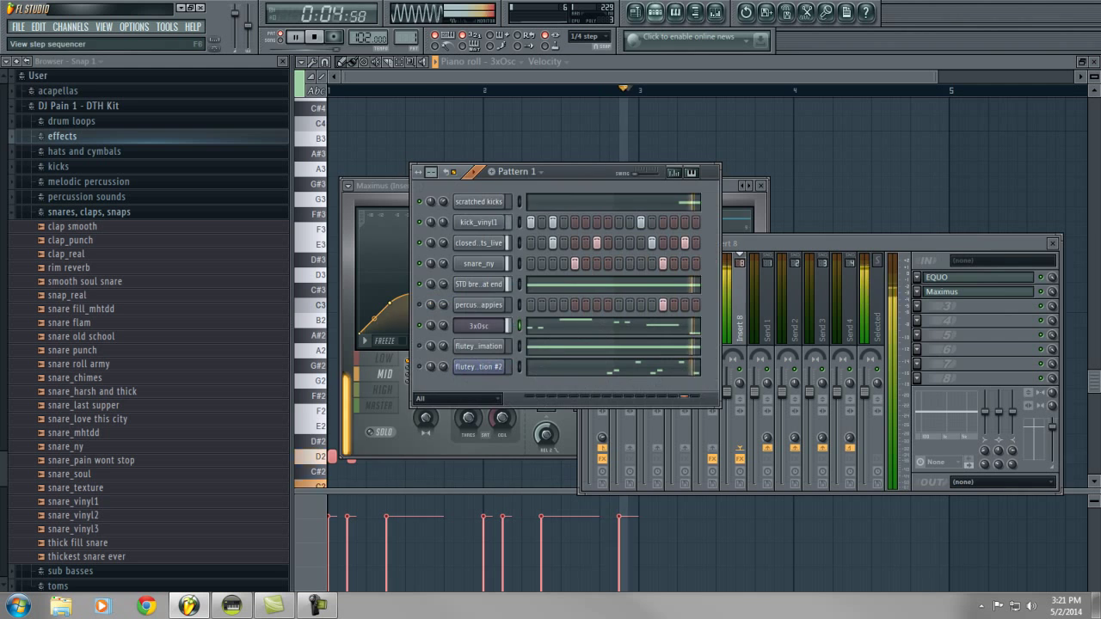
pyautogui.press('space')
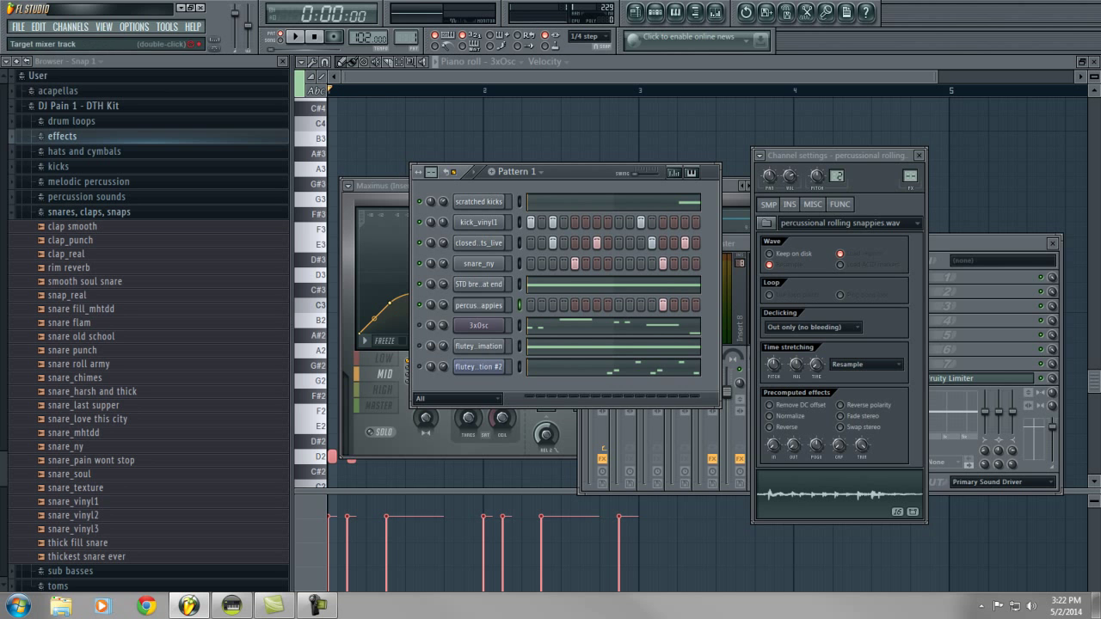
# Route the percussional rolling snappies channel to mixer track 4, bring up the mixer and start playback.
pyautogui.moveTo(910, 177); pyautogui.dragTo(910, 163)
pyautogui.press('F9')
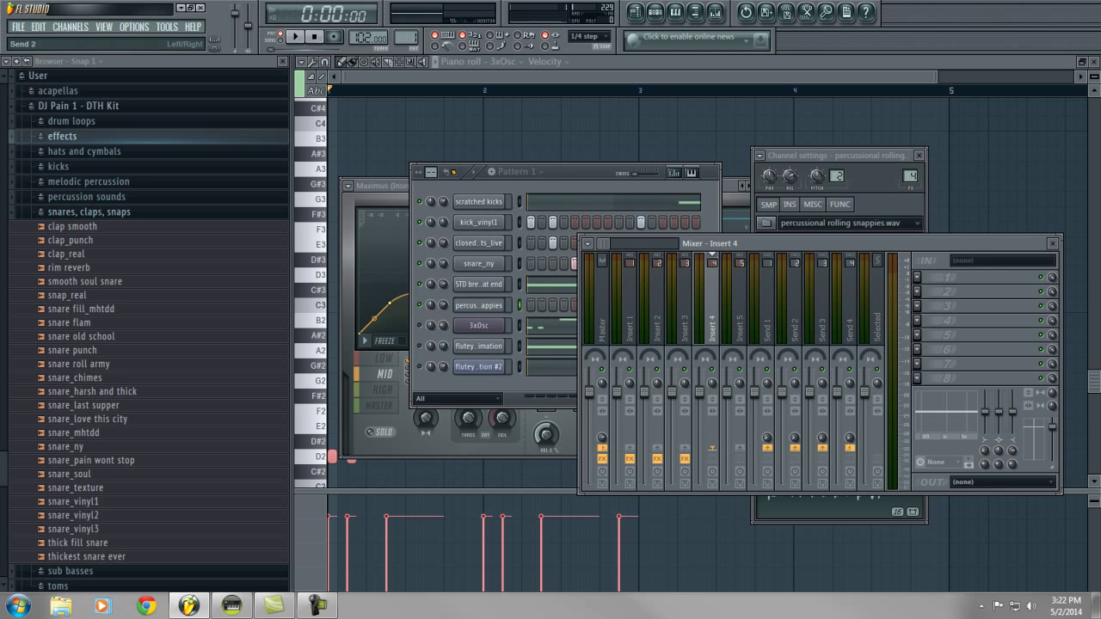
pyautogui.press('space')
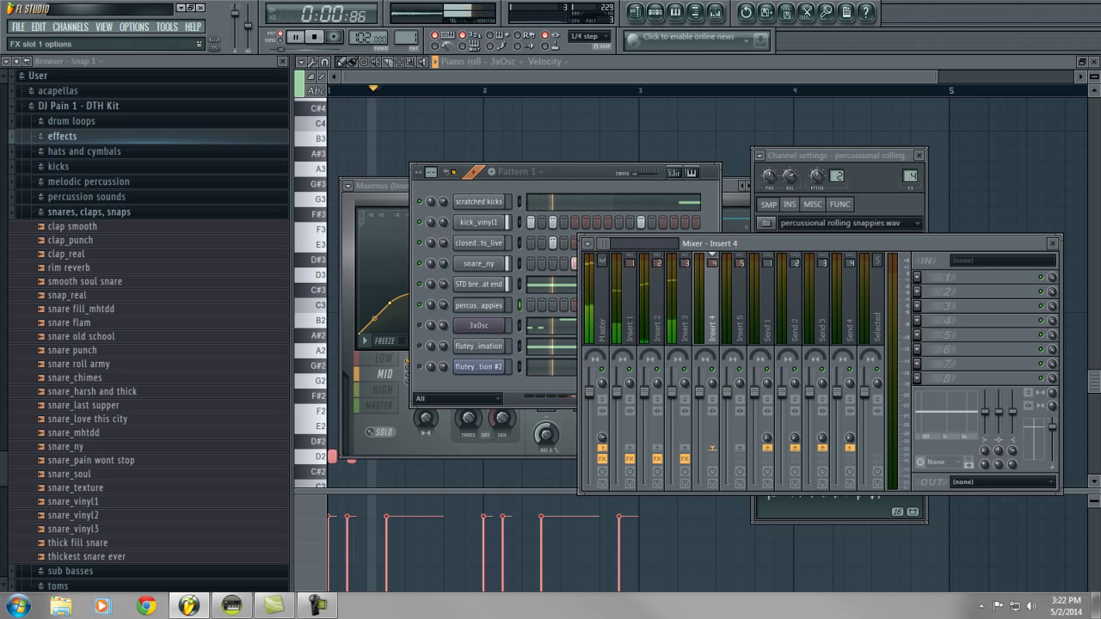
# Load EQUO into the first slot of Insert 4, draw a curve with lows and mids fully cut and raised highs, and lower the snappies channel volume.
pyautogui.click(917, 278)
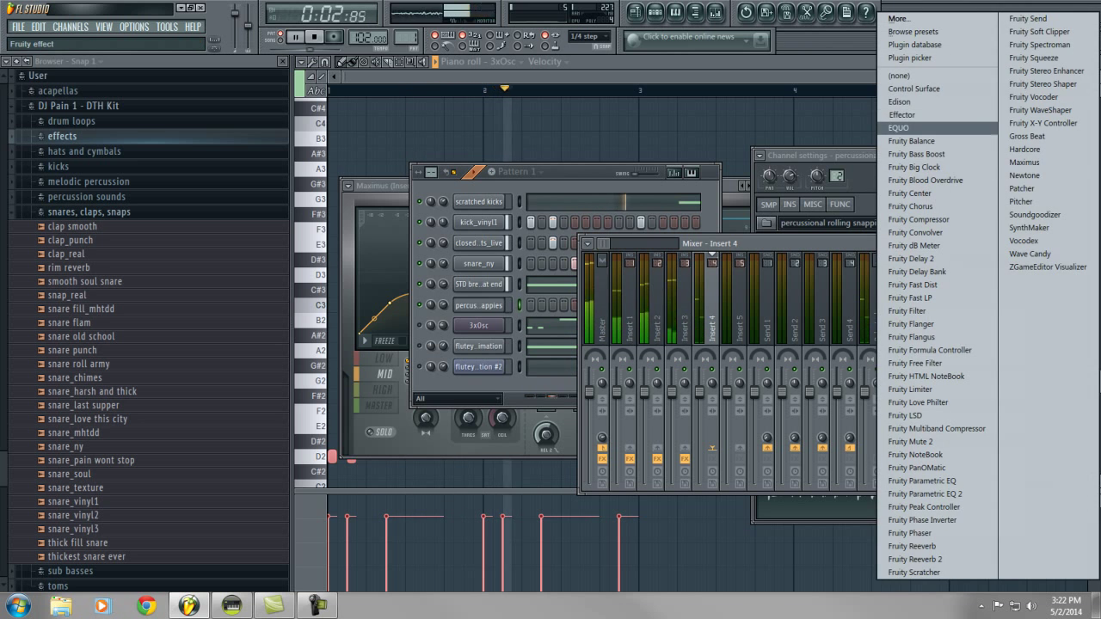
pyautogui.click(900, 127)
pyautogui.moveTo(539, 240)
pyautogui.mouseDown()
pyautogui.moveTo(531, 228)
pyautogui.moveTo(499, 261)
pyautogui.moveTo(325, 265)
pyautogui.moveTo(320, 277)
pyautogui.mouseUp()
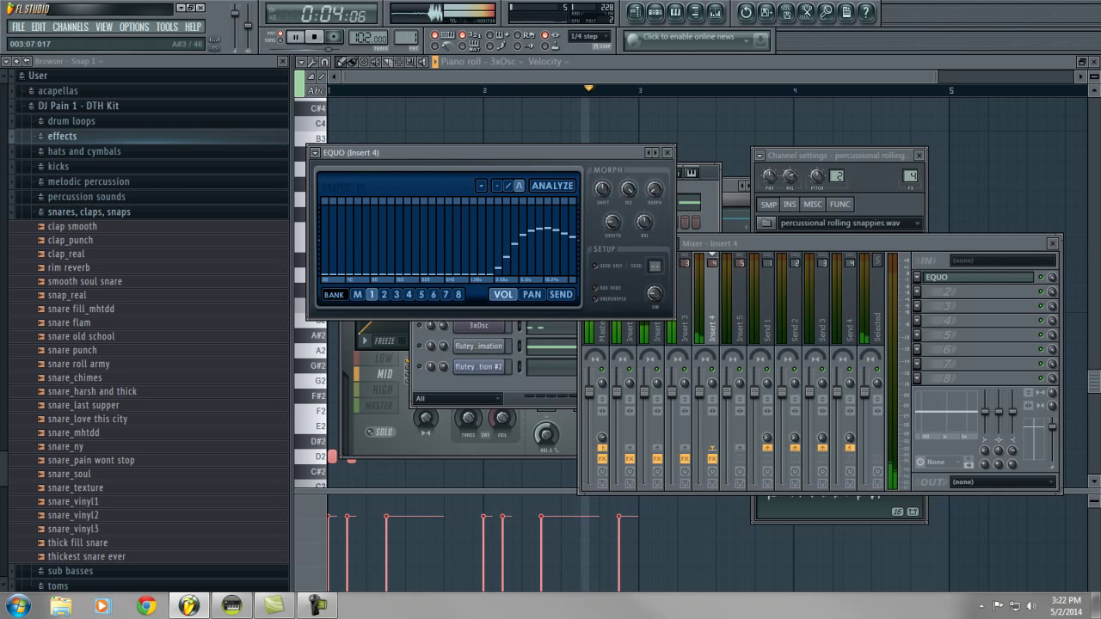
pyautogui.click(704, 171)
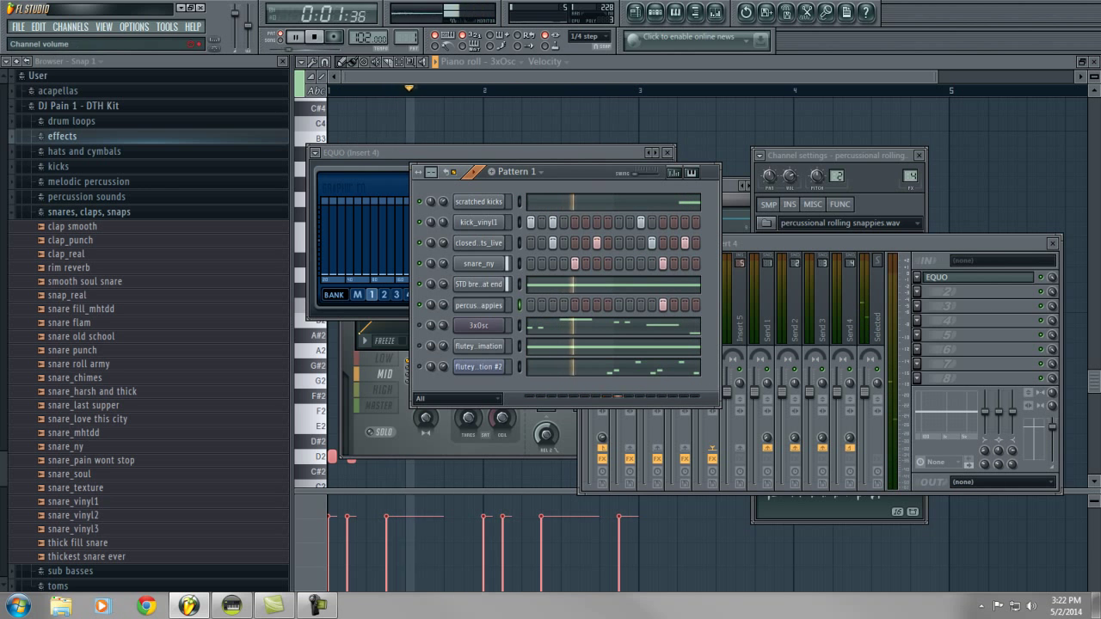
pyautogui.moveTo(443, 304); pyautogui.dragTo(443, 321)
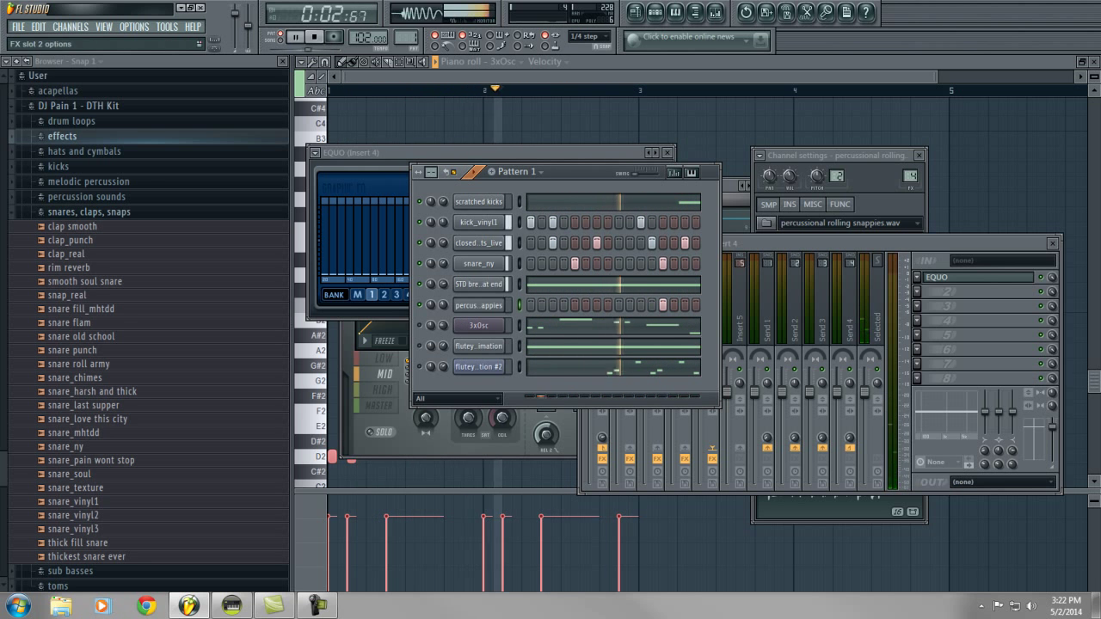
# Load Fruity Delay Bank into the second slot of Insert 4, trying the Tin roof preset before settling on Tribal beats.
pyautogui.click(917, 292)
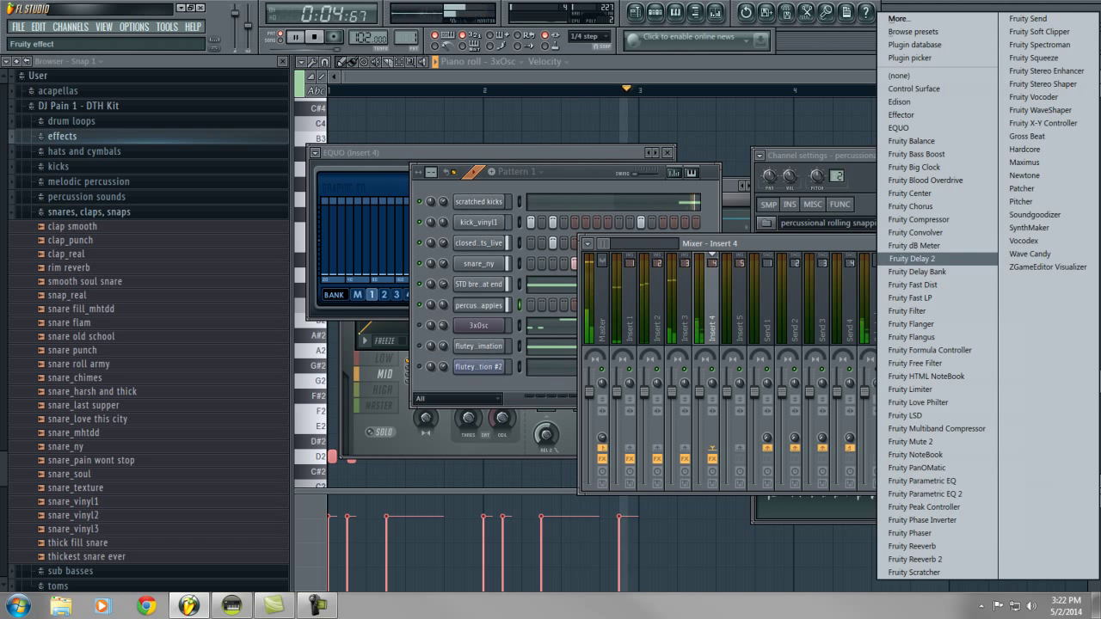
pyautogui.click(922, 272)
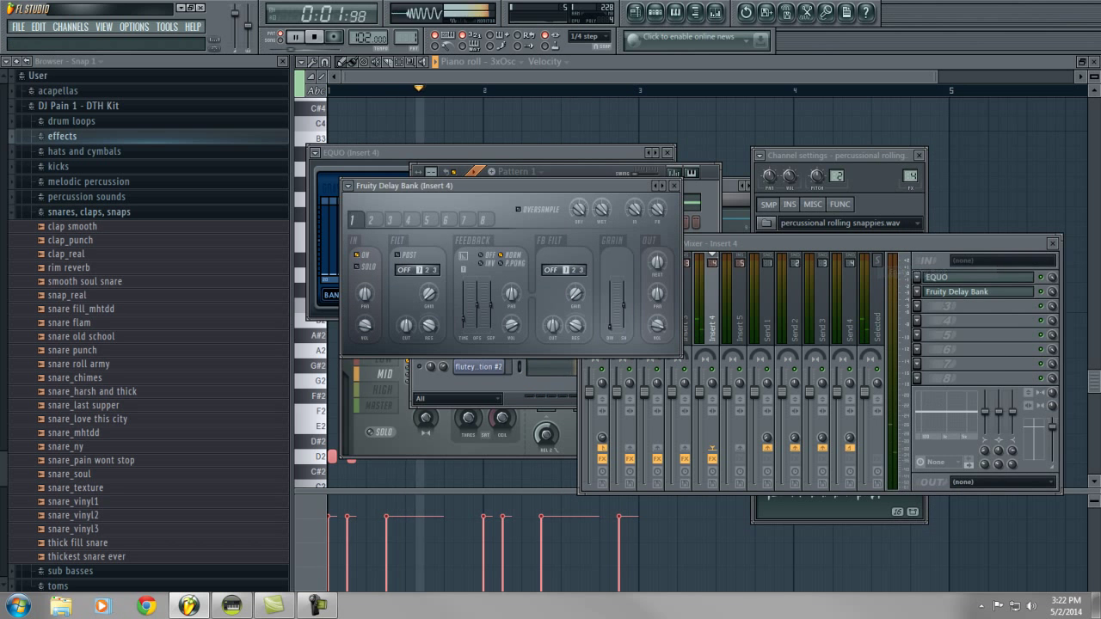
pyautogui.click(917, 292)
pyautogui.moveTo(941, 330)
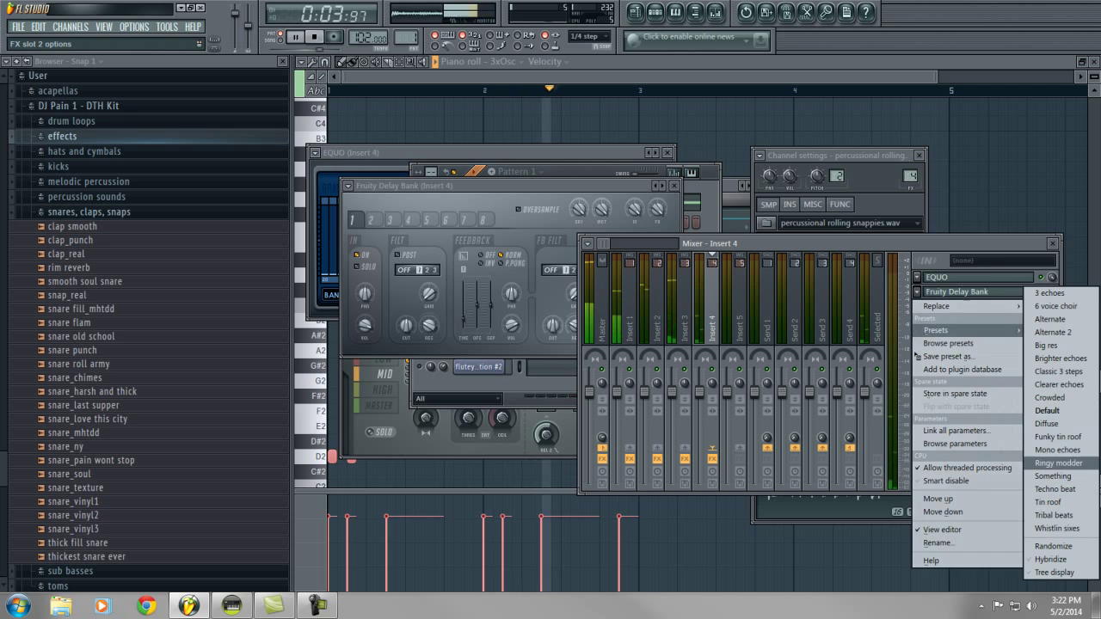
pyautogui.click(1049, 502)
pyautogui.click(917, 292)
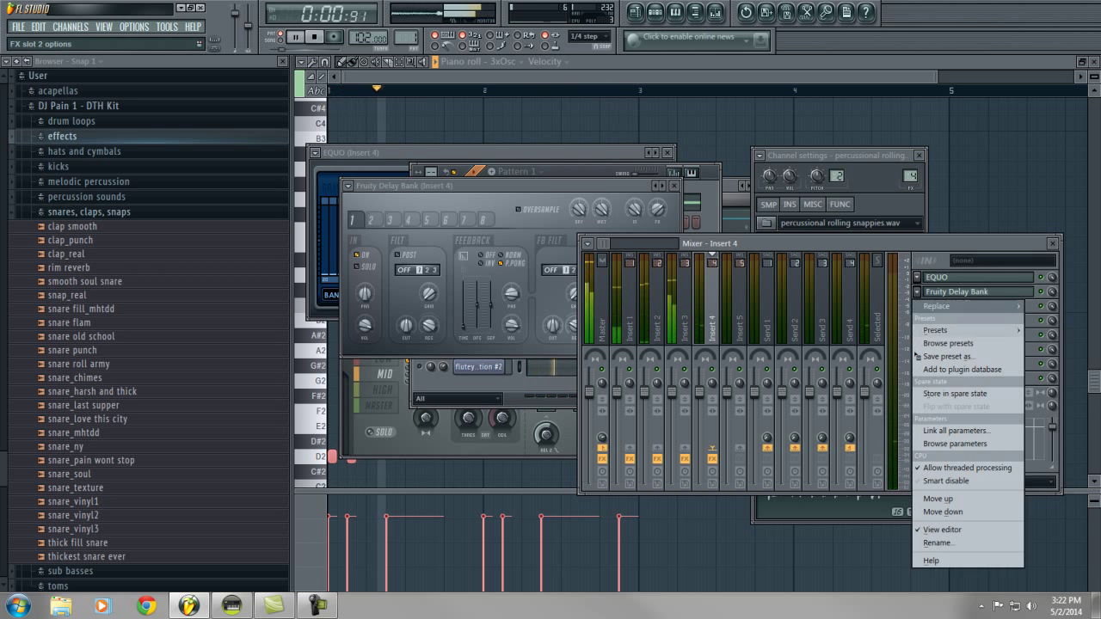
pyautogui.moveTo(942, 330)
pyautogui.click(1051, 515)
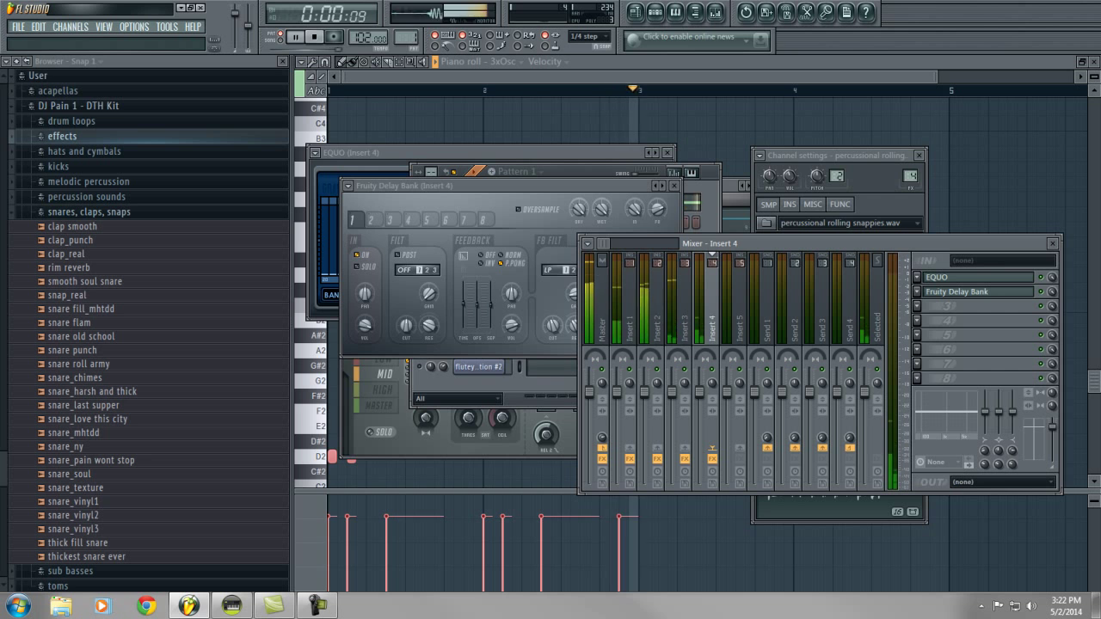
# Solo the 3xOsc channel, open its settings, and turn the scratched kicks channel back on.
pyautogui.press('F6')
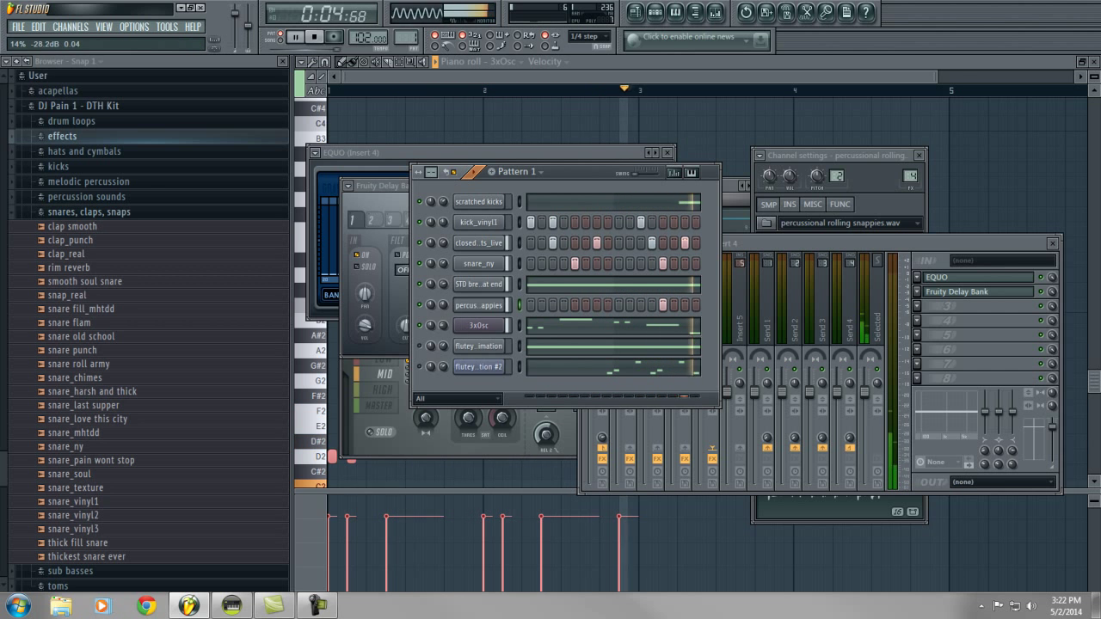
pyautogui.click(478, 325)
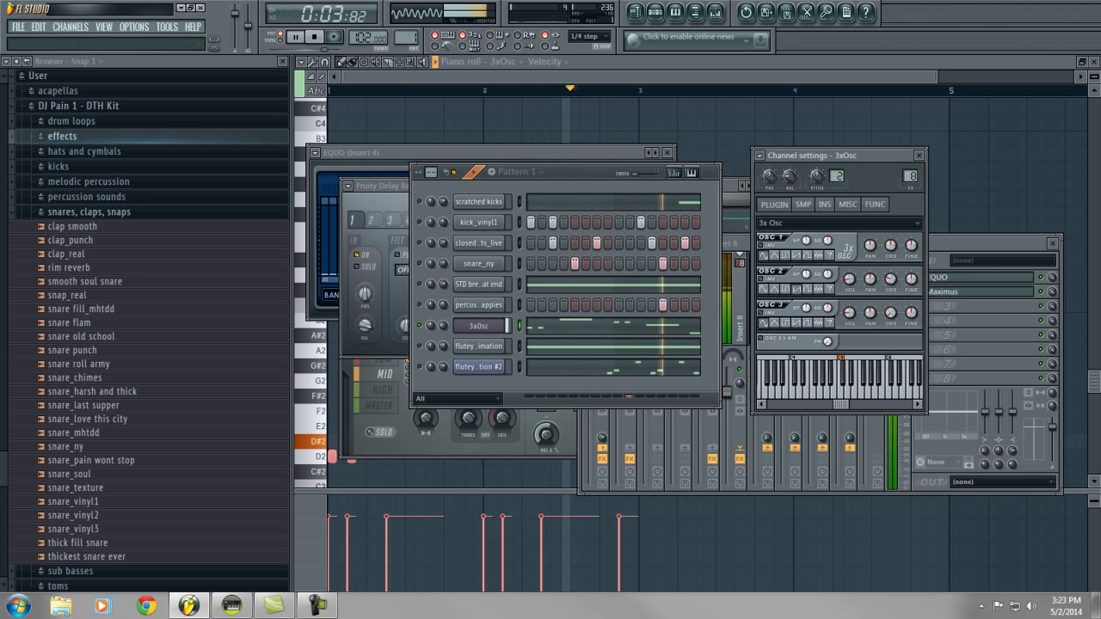
pyautogui.rightClick(797, 289)
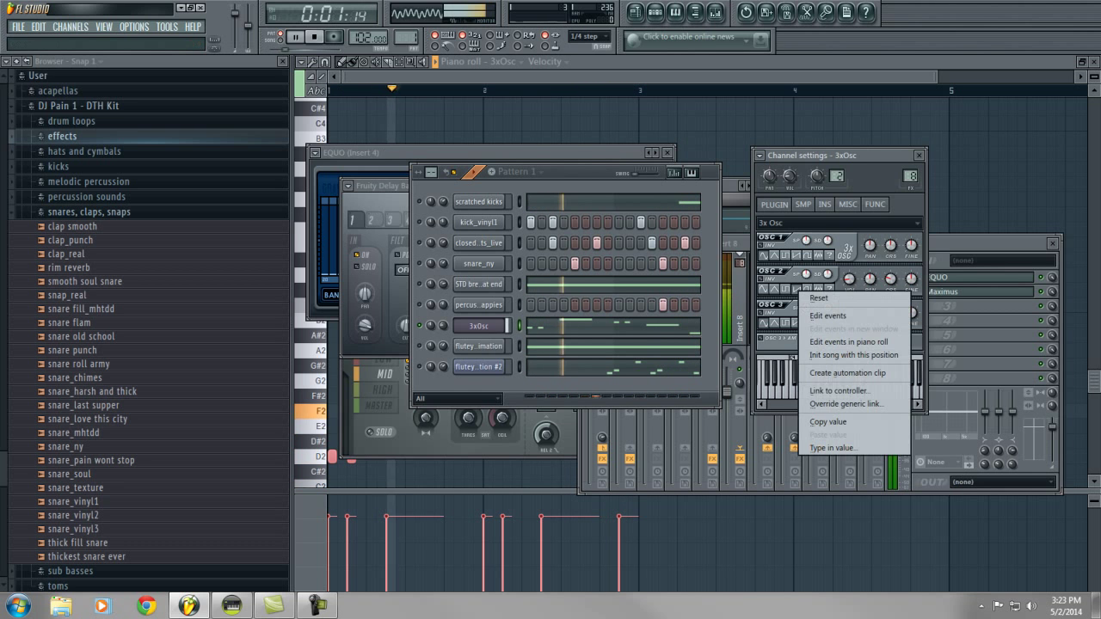
pyautogui.press('Escape')
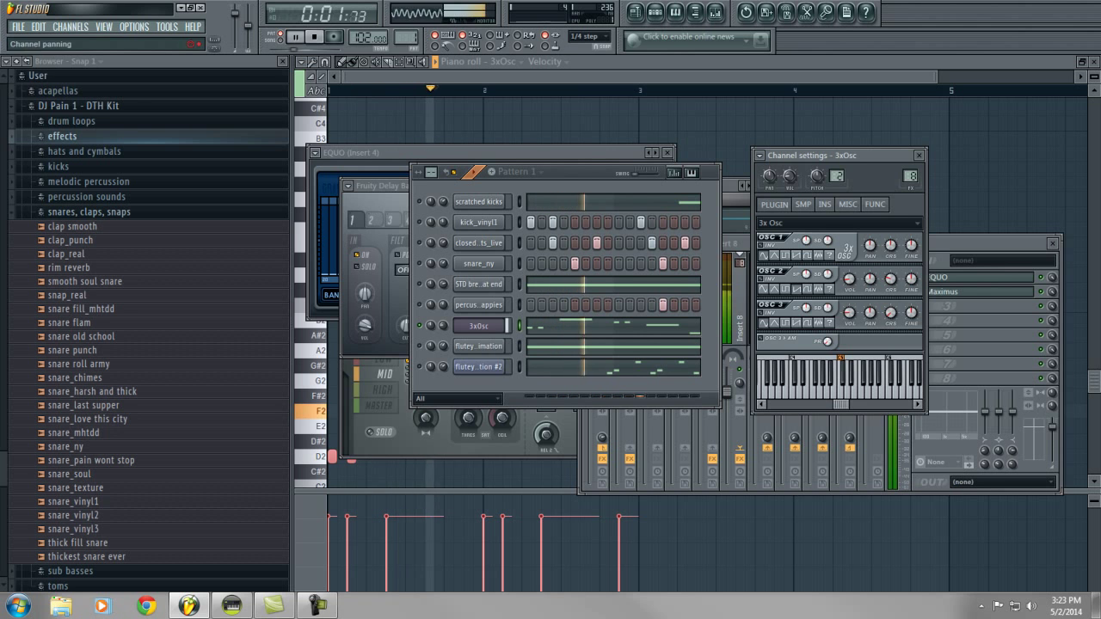
pyautogui.click(419, 201)
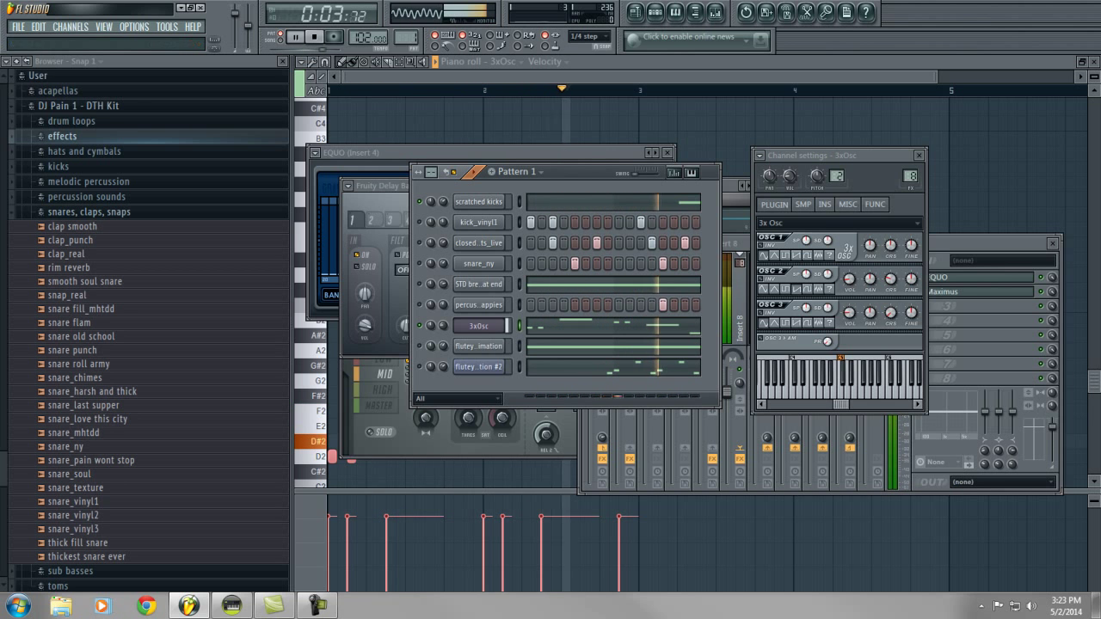
# Redraw the Insert 8 EQUO curve with stronger lows, a low-mid dip and a mid bump, unmute all channels and stop playback.
pyautogui.click(978, 277)
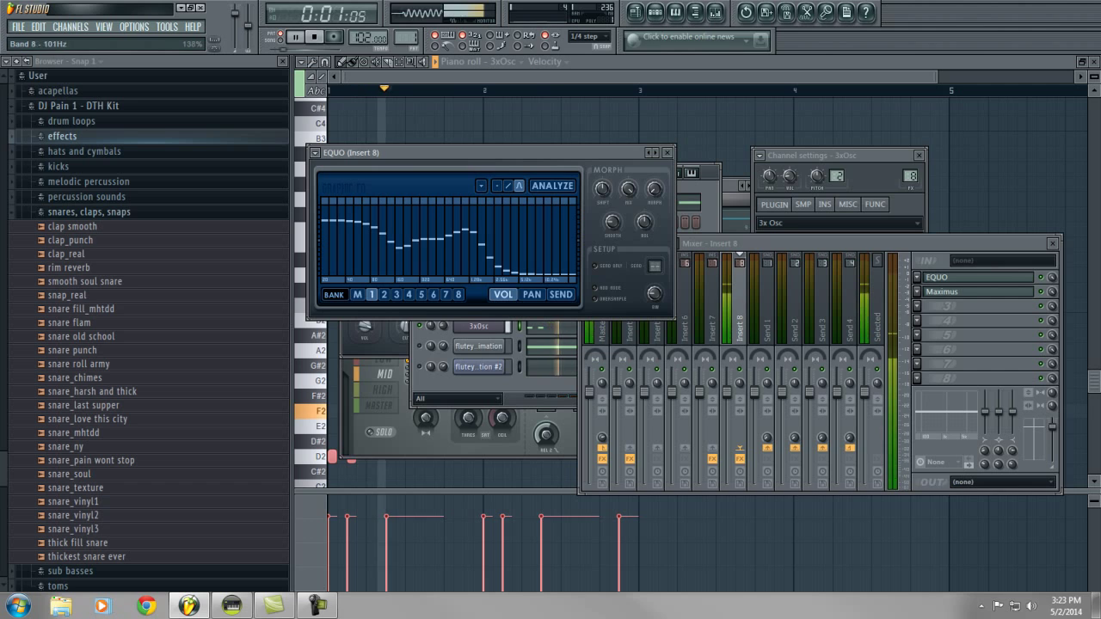
pyautogui.moveTo(356, 220); pyautogui.dragTo(356, 214)
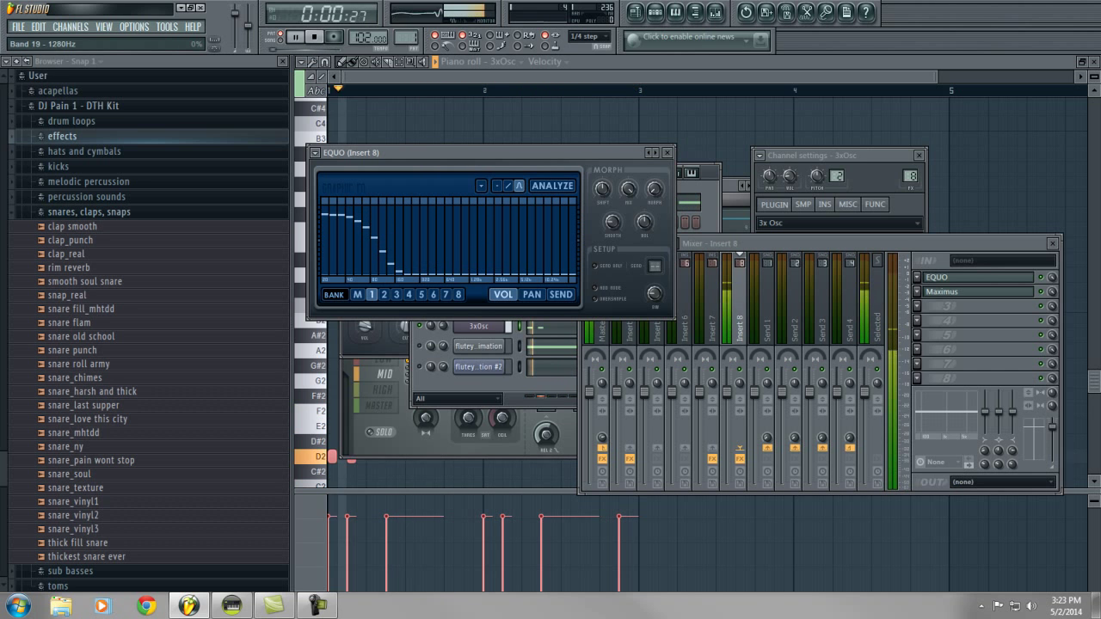
pyautogui.moveTo(522, 274); pyautogui.dragTo(522, 245)
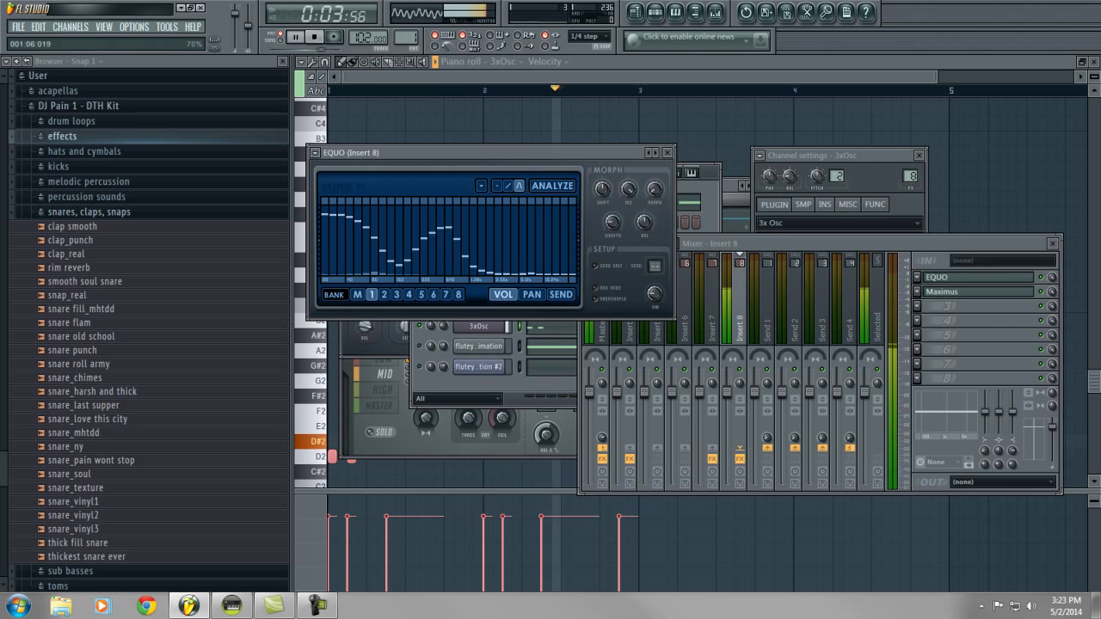
pyautogui.press('F6')
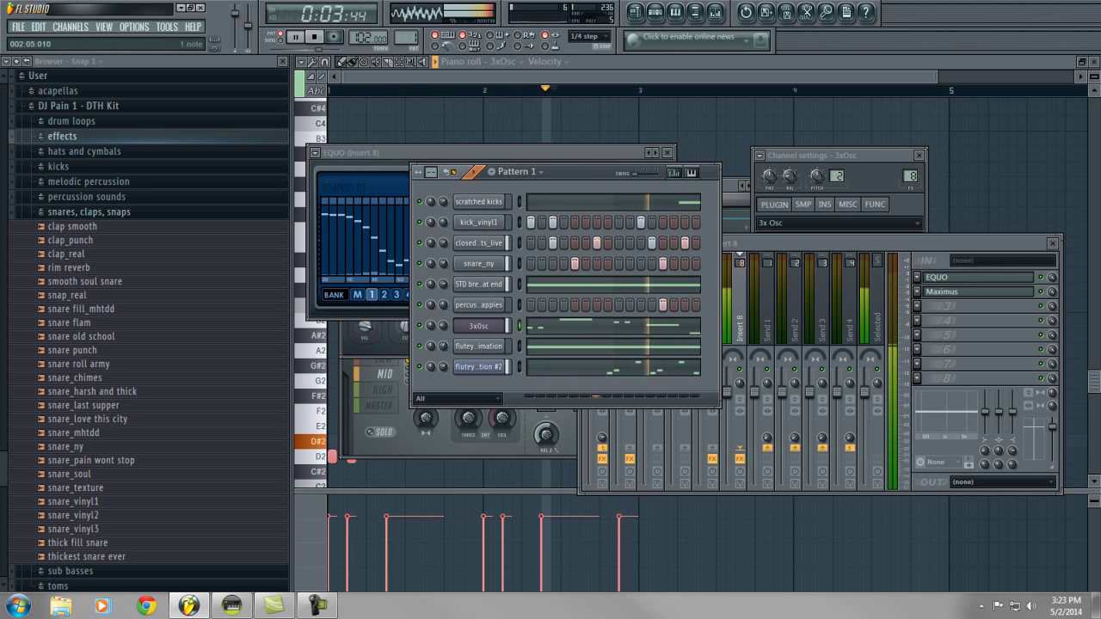
pyautogui.press('space')
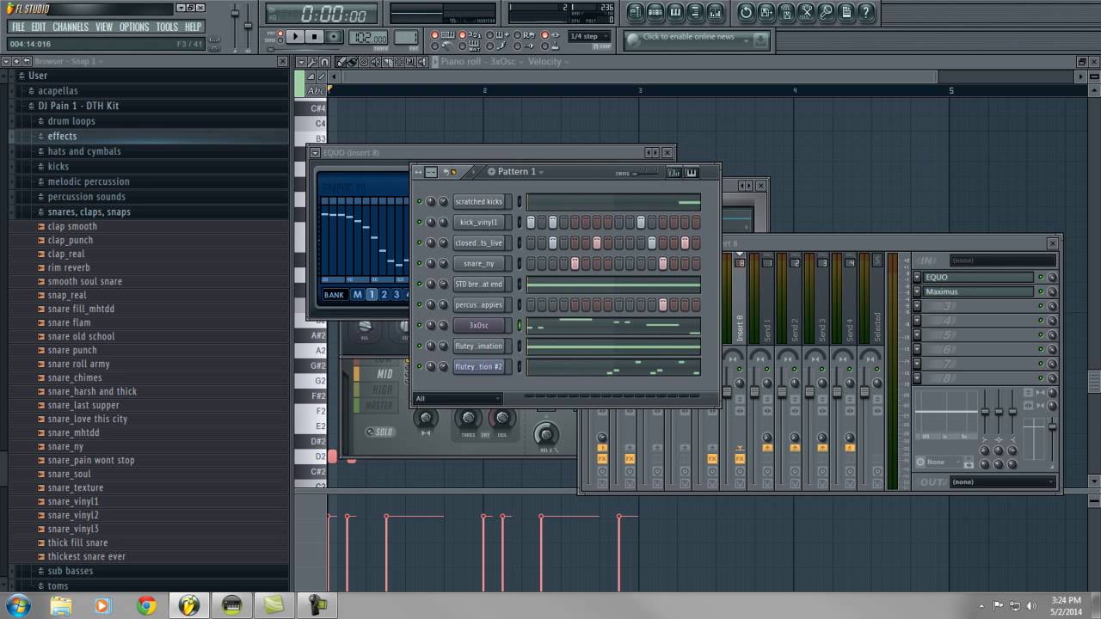
# Select the Master mixer track and load EQUO into its first effect slot, rearranging the mixer and pattern windows.
pyautogui.press('F9')
pyautogui.click(599, 309)
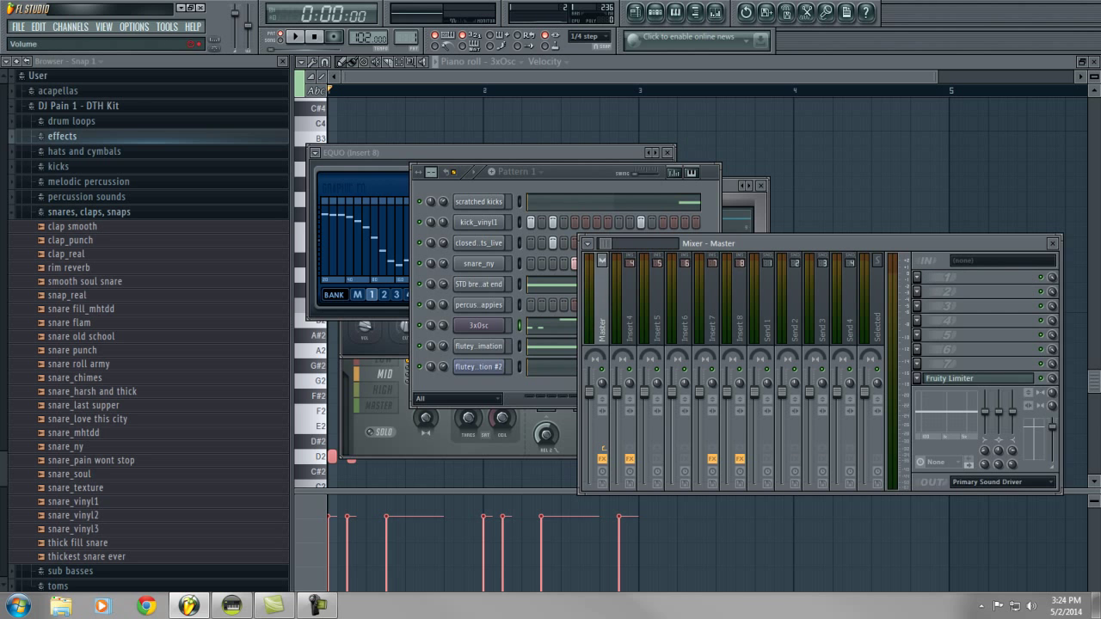
pyautogui.moveTo(774, 244)
pyautogui.mouseDown()
pyautogui.moveTo(827, 357)
pyautogui.moveTo(771, 231)
pyautogui.moveTo(756, 242)
pyautogui.mouseUp()
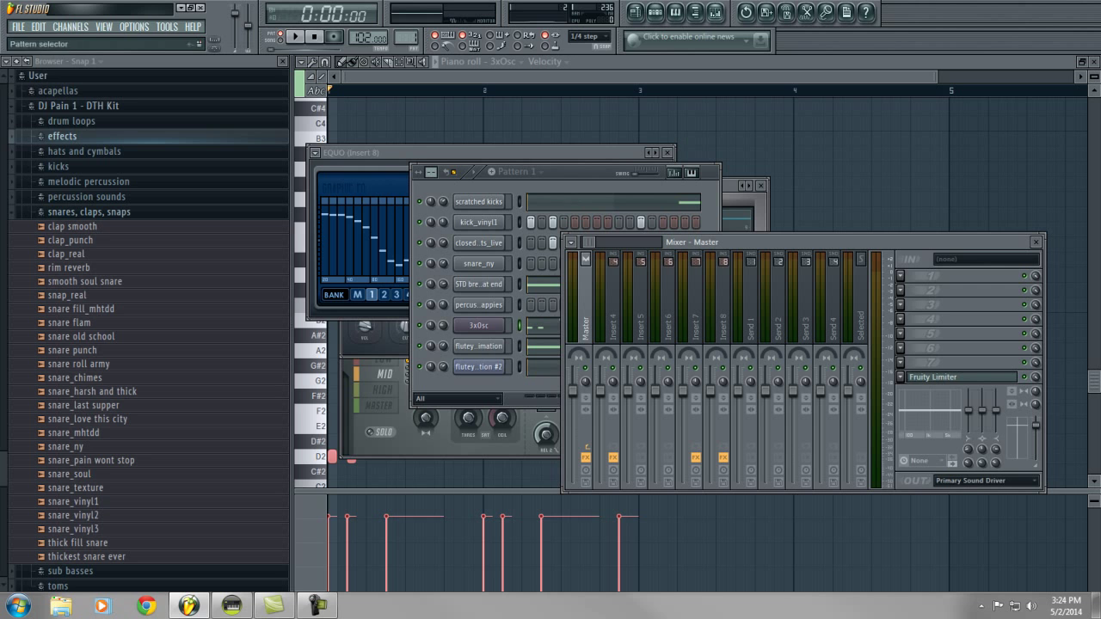
pyautogui.press('F6')
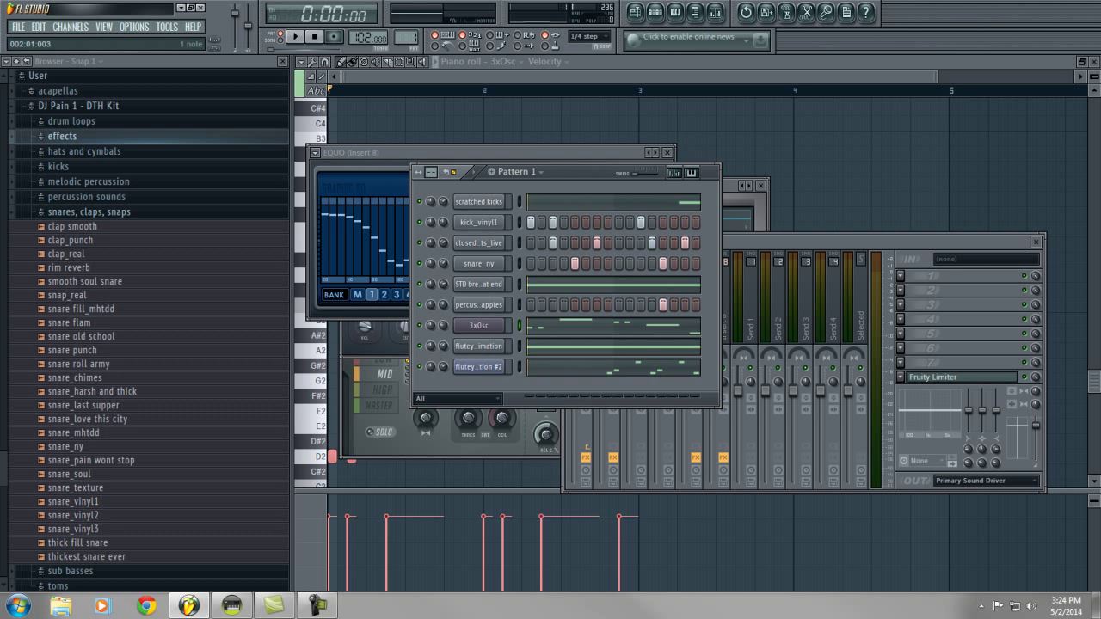
pyautogui.moveTo(572, 171); pyautogui.dragTo(570, 240)
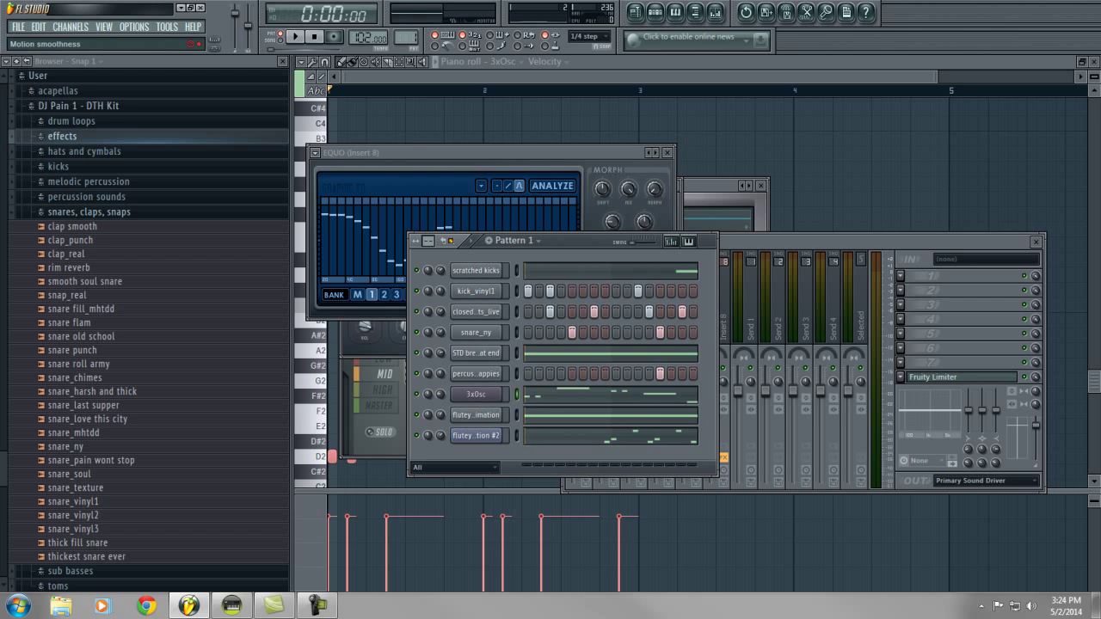
pyautogui.click(900, 275)
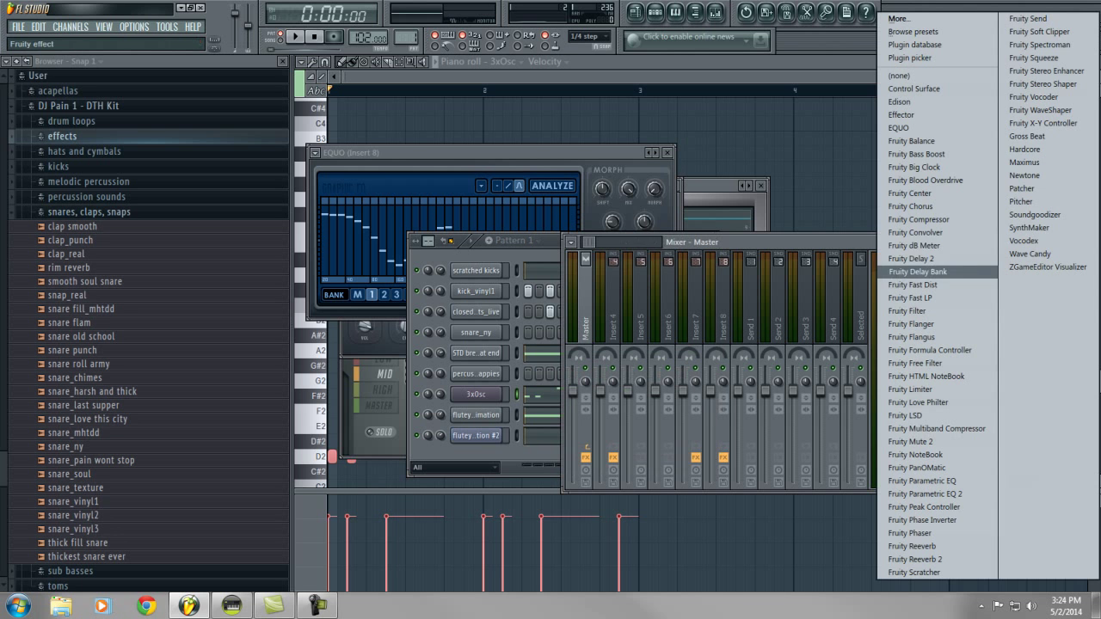
pyautogui.click(903, 128)
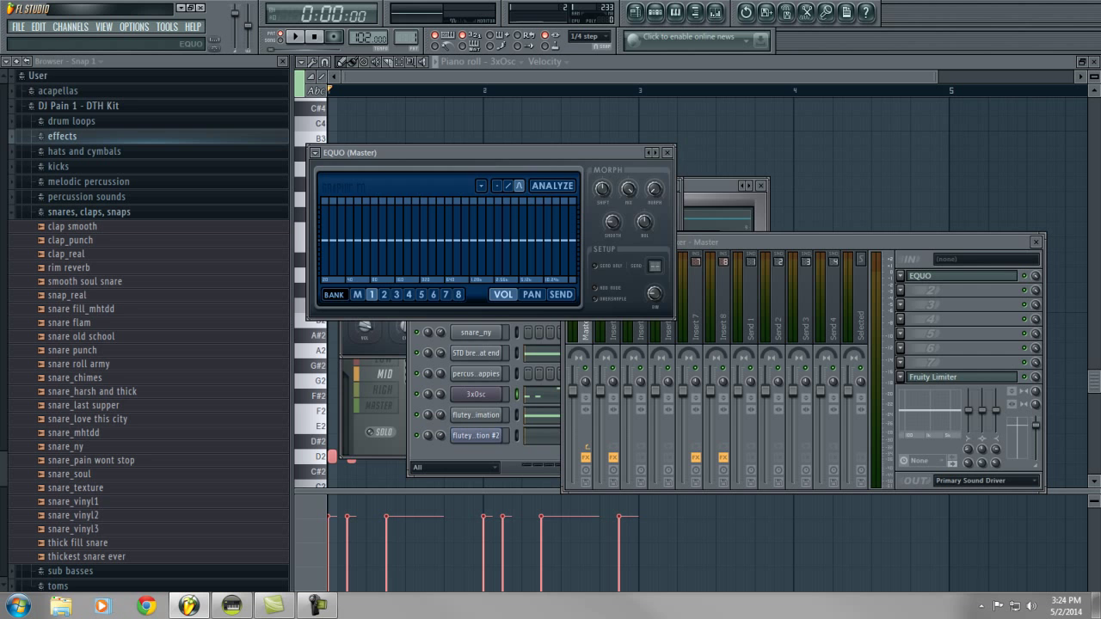
# Draw the Master EQUO curve during playback with slightly raised lows, deeply cut low mids and boosted highs containing a dip, and stop playback.
pyautogui.moveTo(491, 153); pyautogui.dragTo(687, 235)
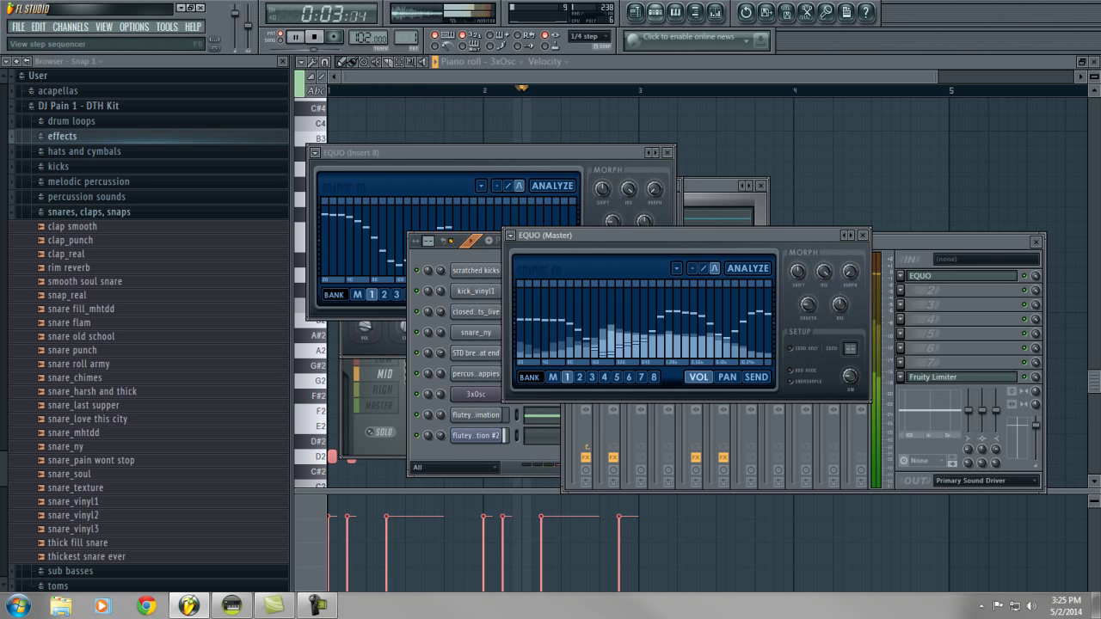
pyautogui.press('F6')
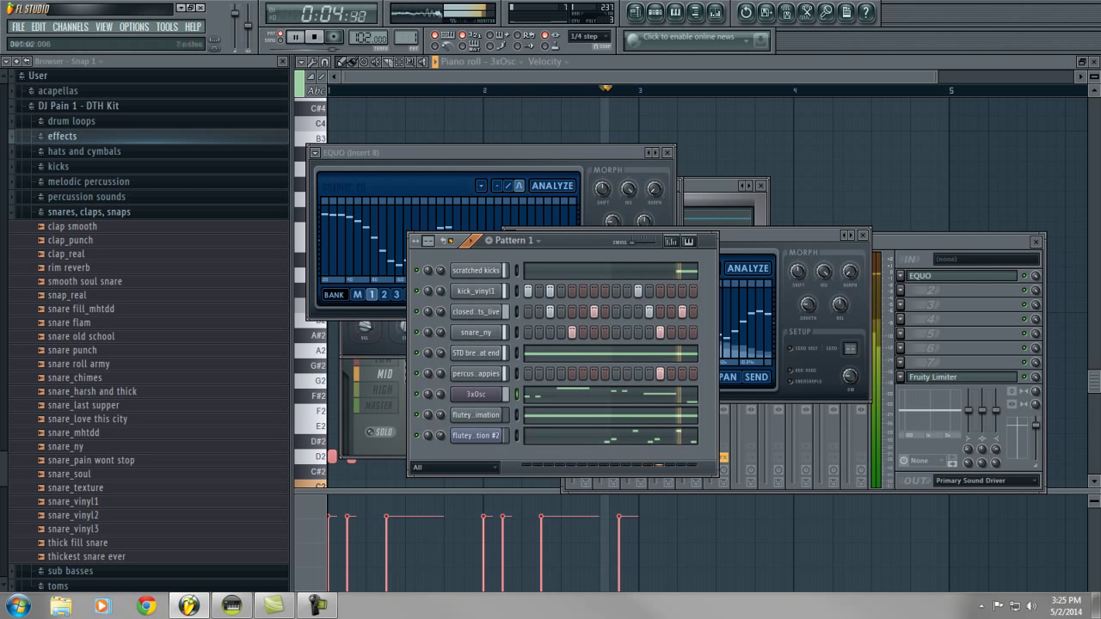
pyautogui.press('Tab')
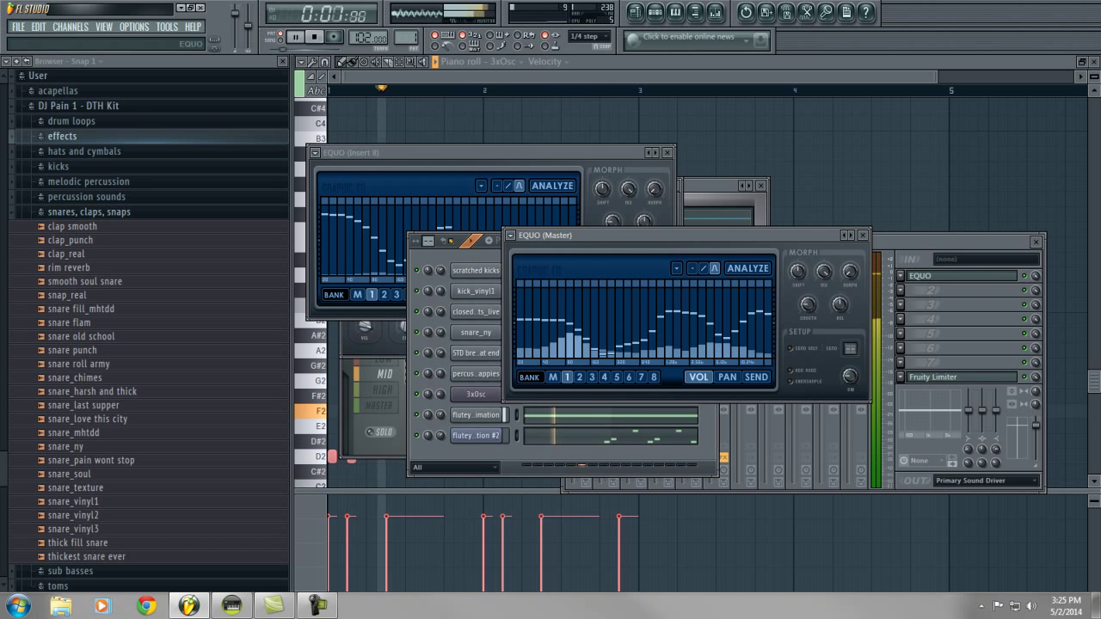
pyautogui.press('space')
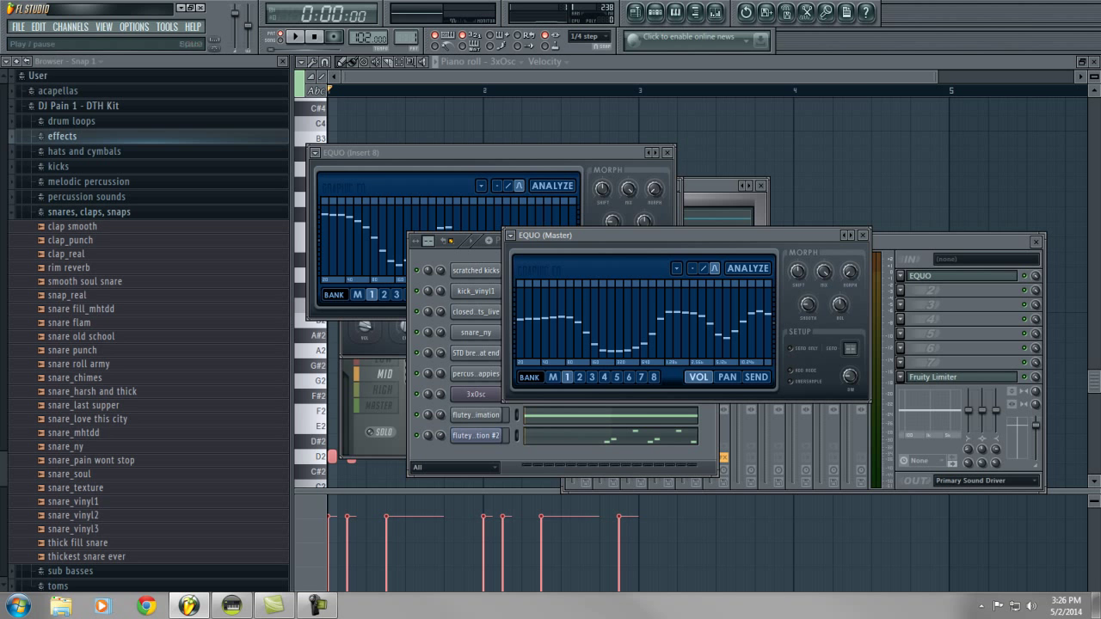
# Load Soundgoodizer into the Master's second effect slot and audition its modes during playback, ending on mode D.
pyautogui.click(900, 290)
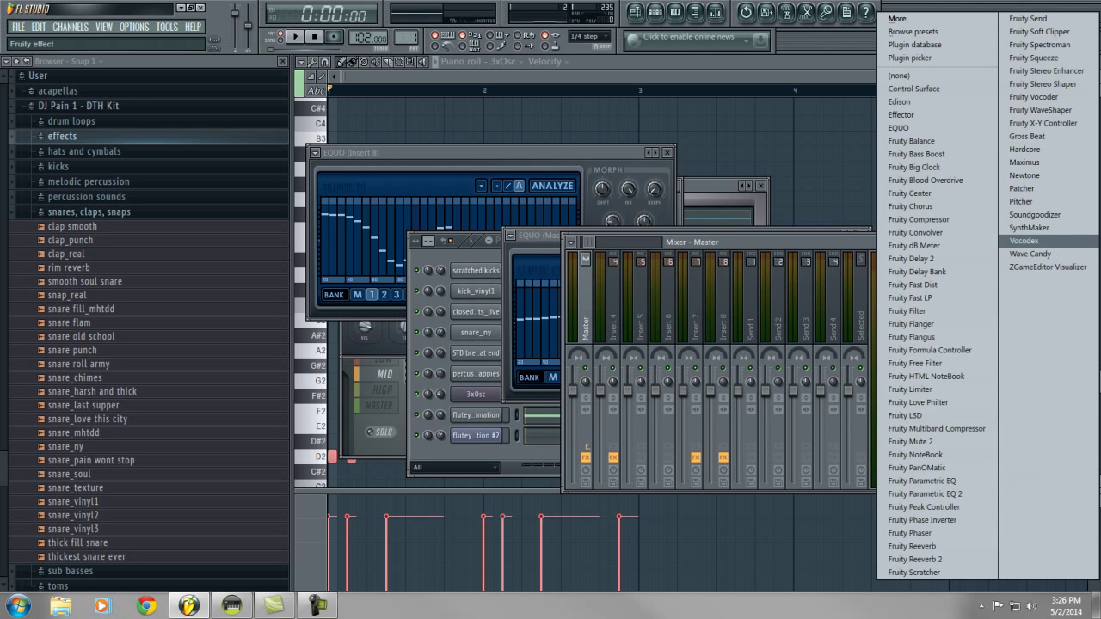
pyautogui.click(1048, 214)
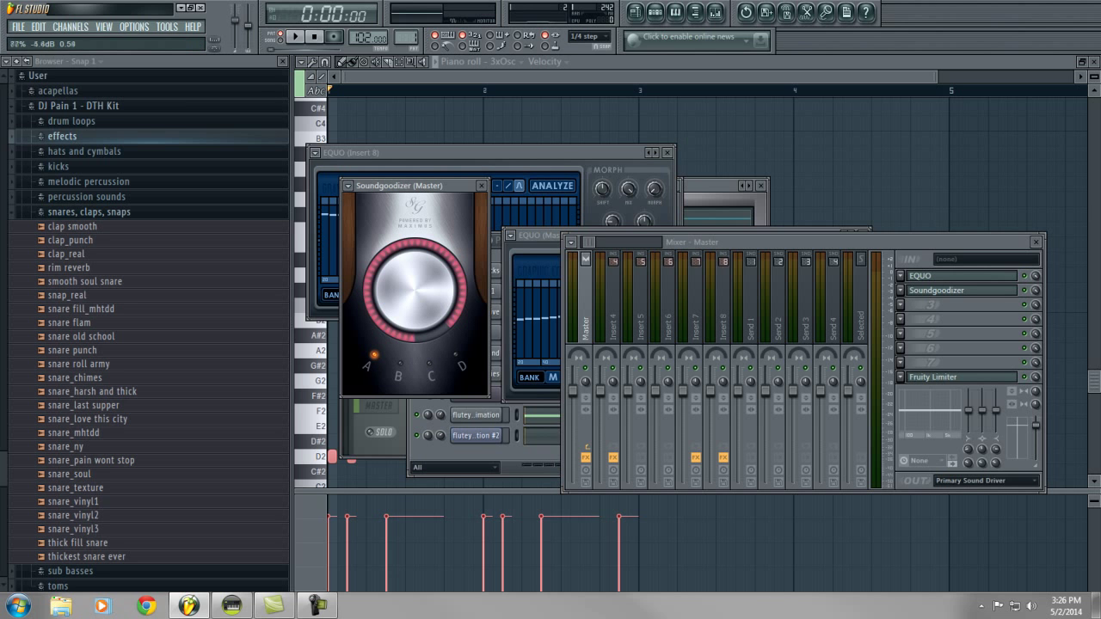
pyautogui.press('space')
pyautogui.click(400, 370)
pyautogui.click(430, 368)
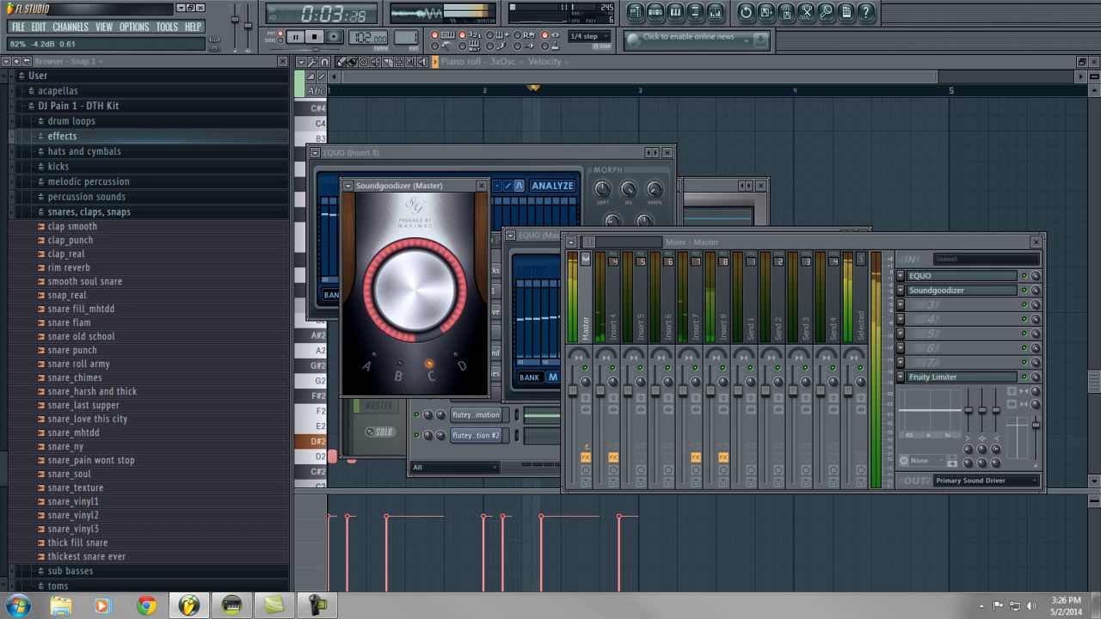
pyautogui.click(455, 354)
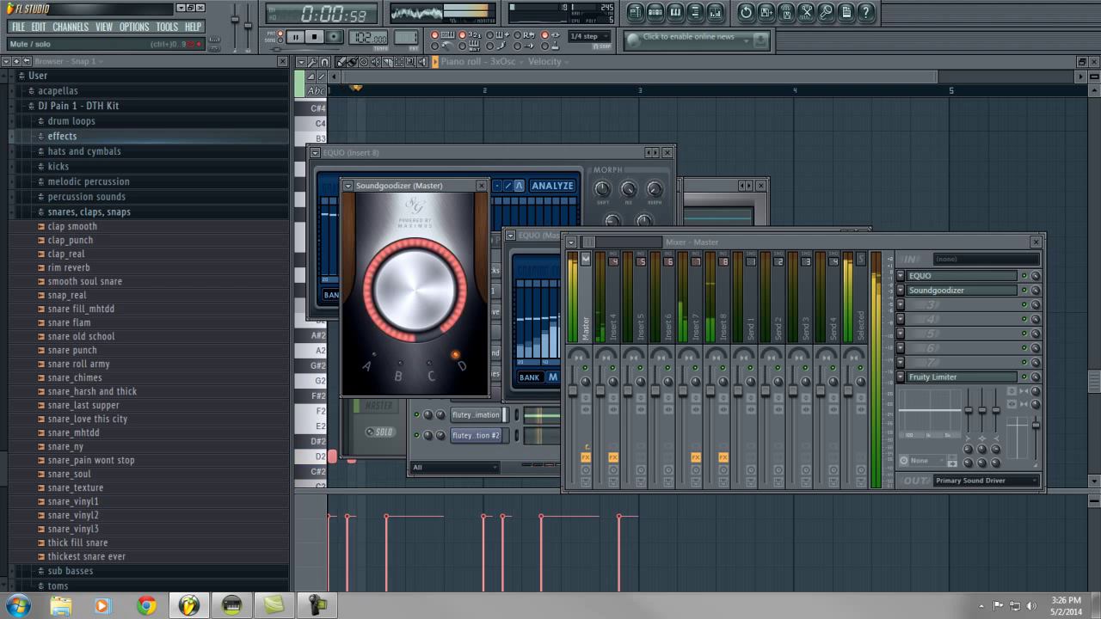
# Audition other Soundgoodizer modes on the Master during playback, settle on mode A, and stop playback.
pyautogui.click(399, 365)
pyautogui.click(372, 358)
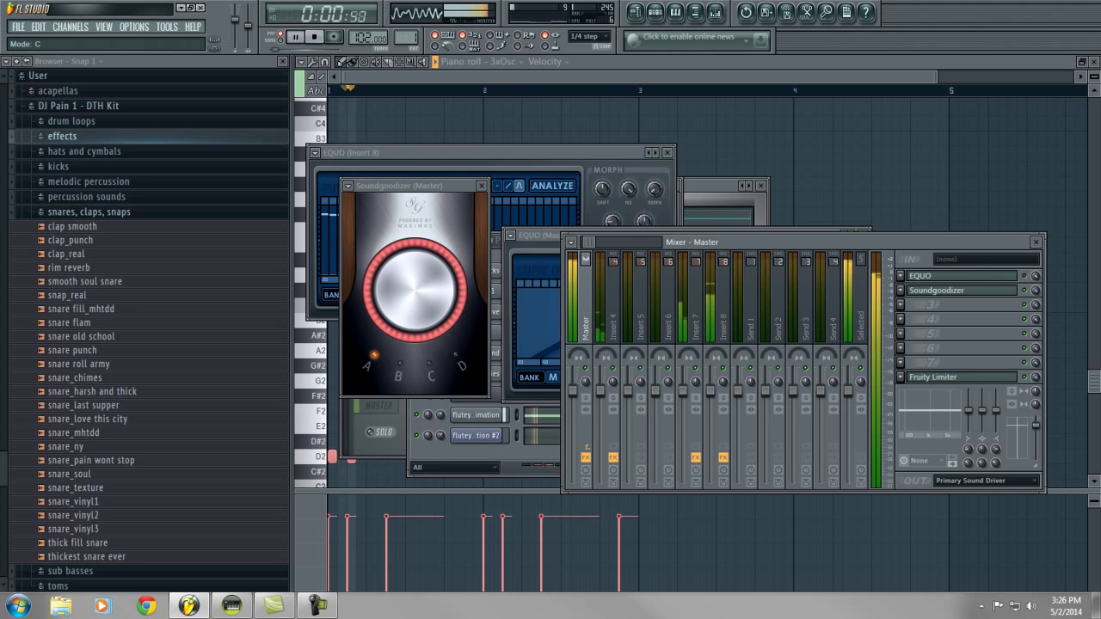
pyautogui.press('space')
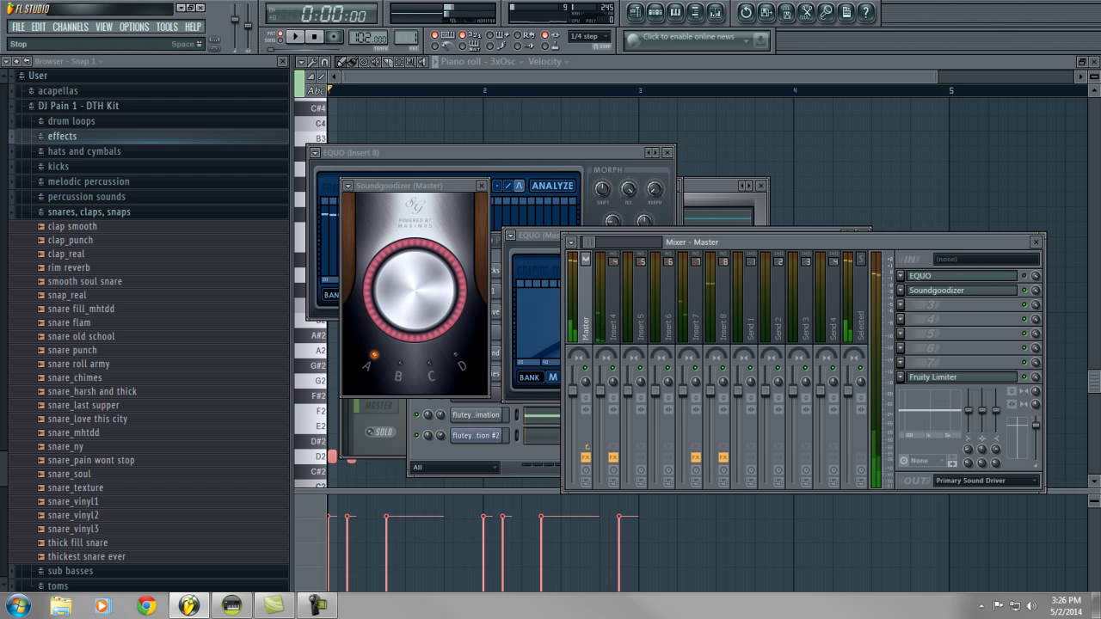
# Inspect the Master's EQUO, close its window, and audition Pattern 1 through the Master effects by stopping and restarting playback.
pyautogui.click(961, 275)
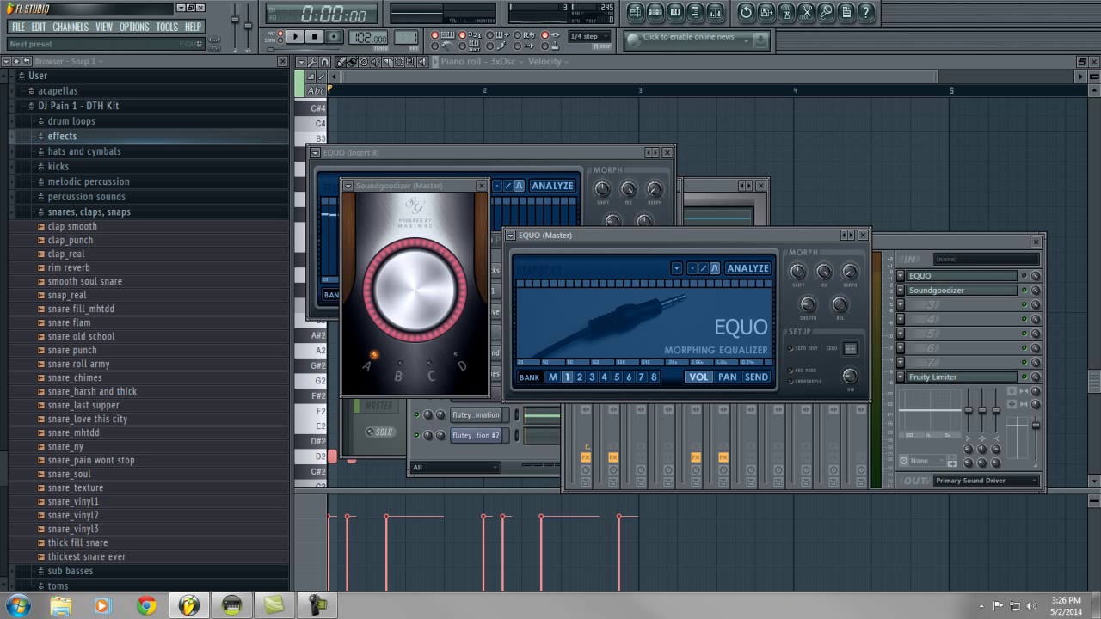
pyautogui.click(862, 235)
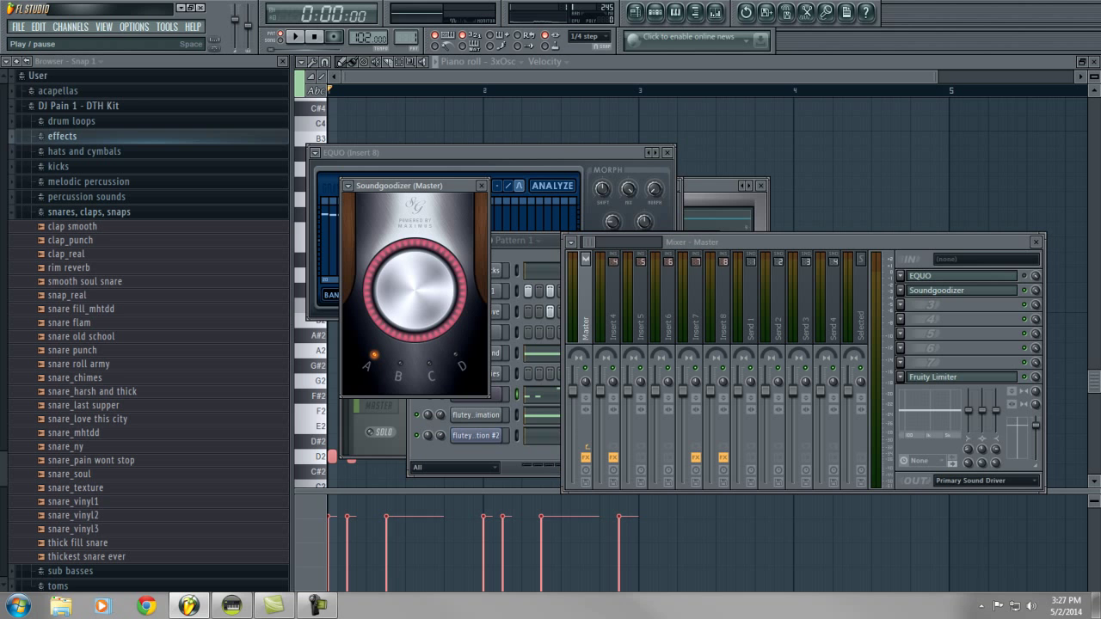
pyautogui.press('space')
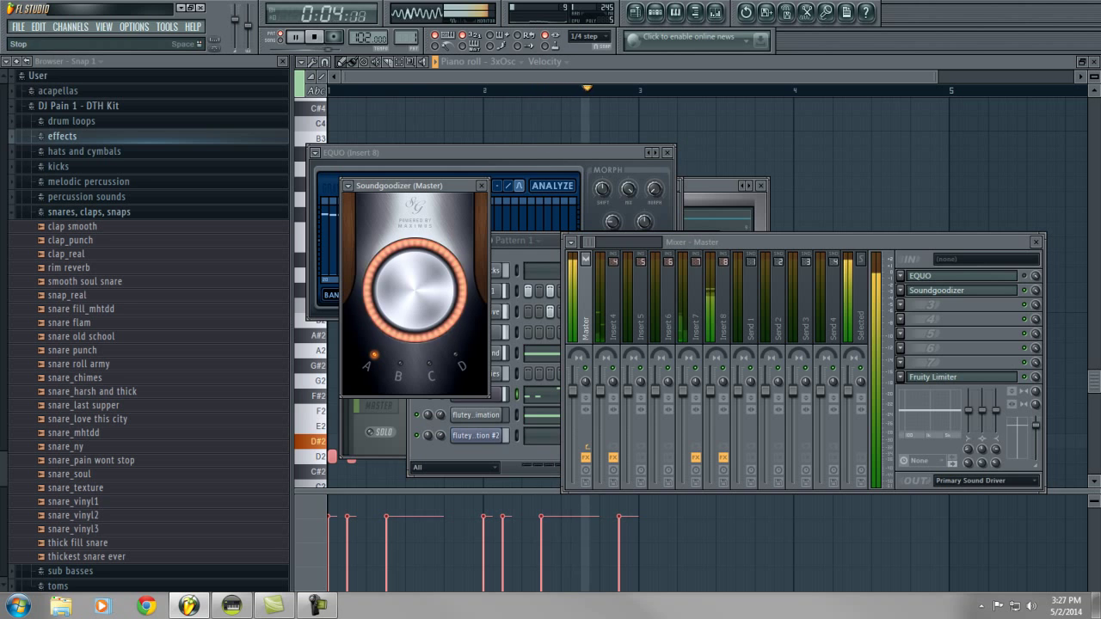
pyautogui.press('space')
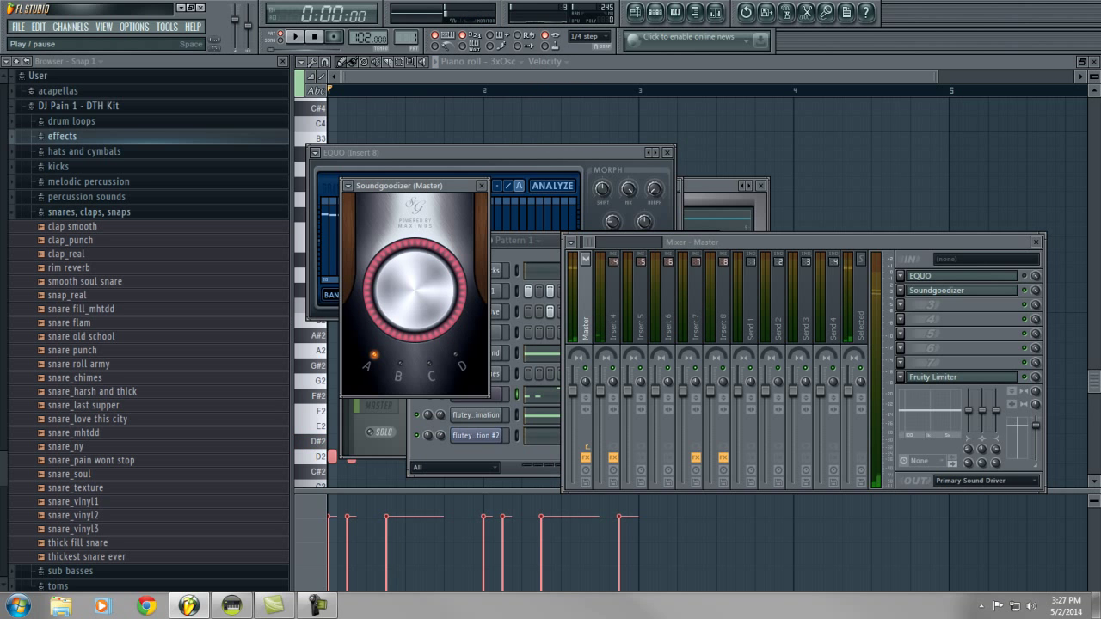
pyautogui.press('space')
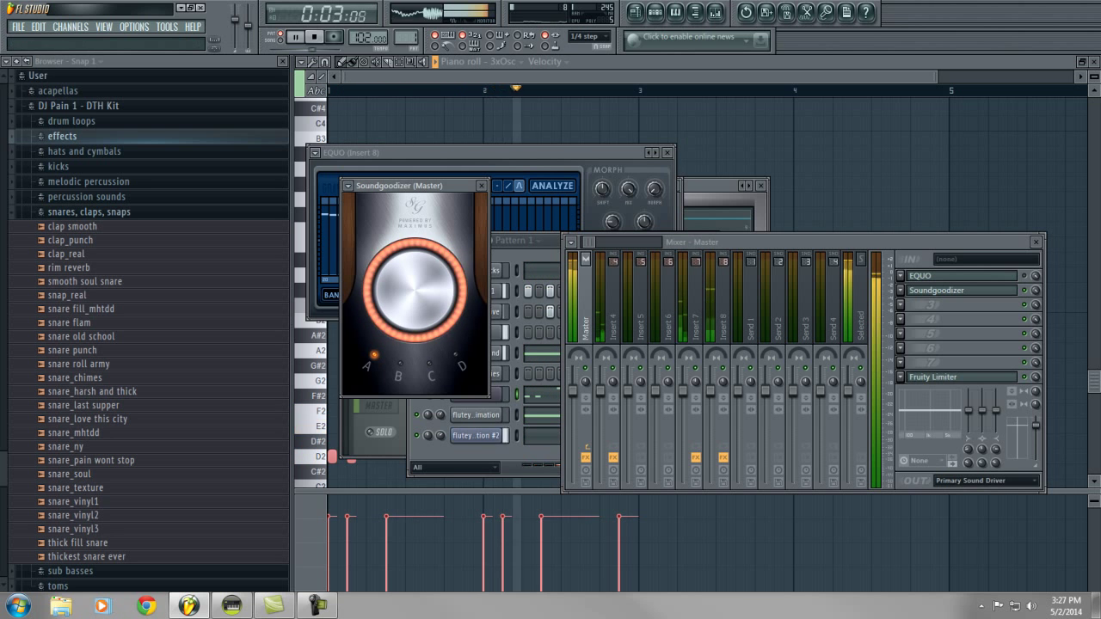
# Bring up the Pattern 1 step sequencer during playback and open the channel settings of the 3xOsc channel.
pyautogui.click(655, 12)
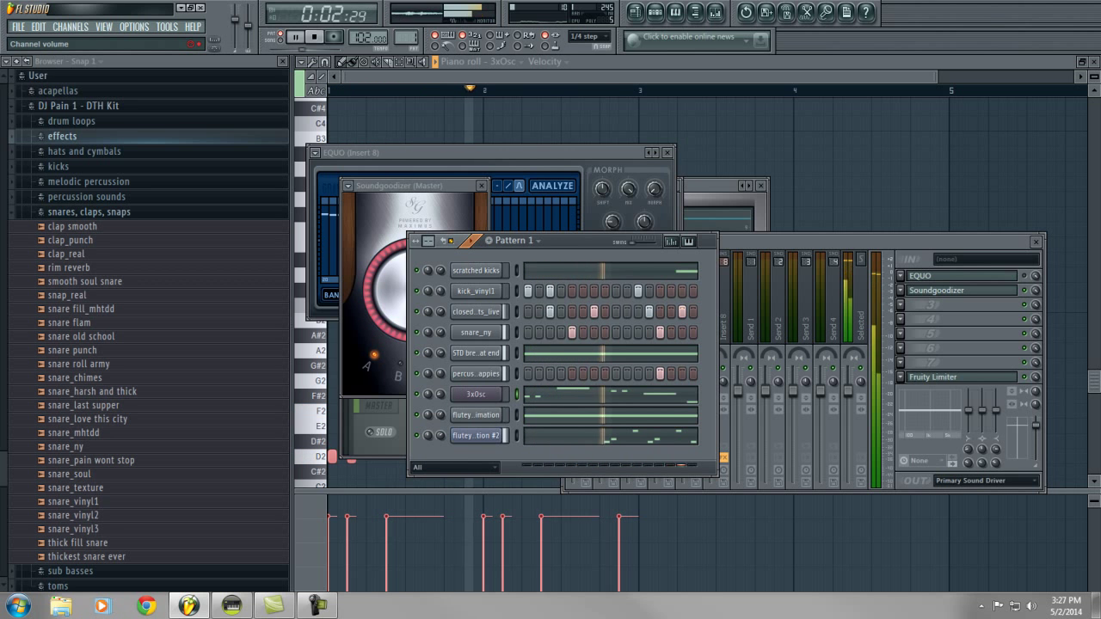
pyautogui.click(476, 394)
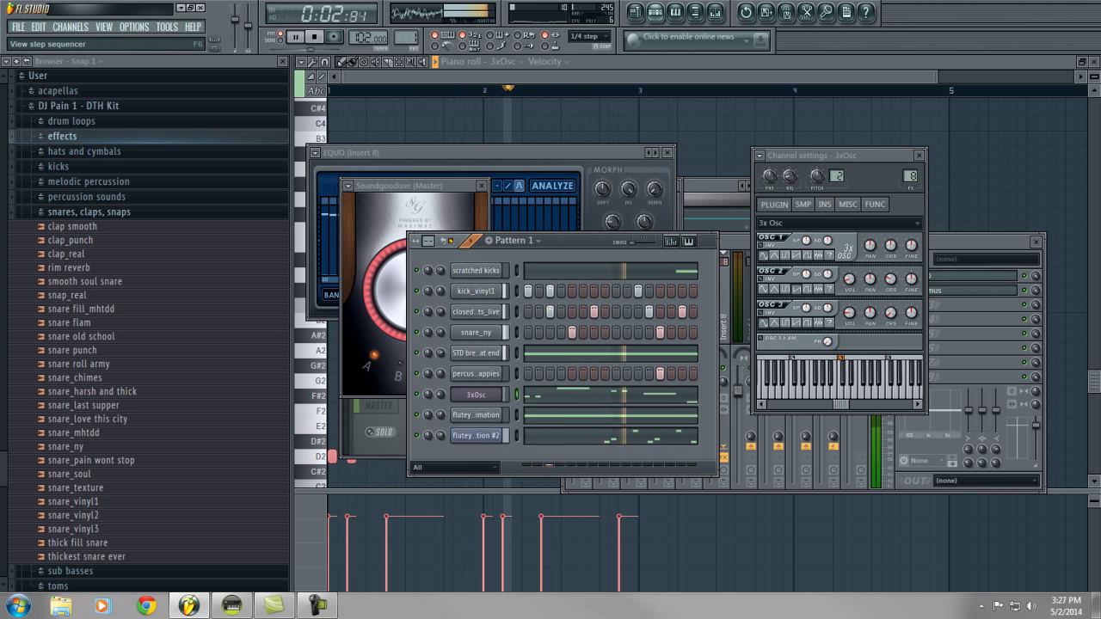
pyautogui.click(655, 12)
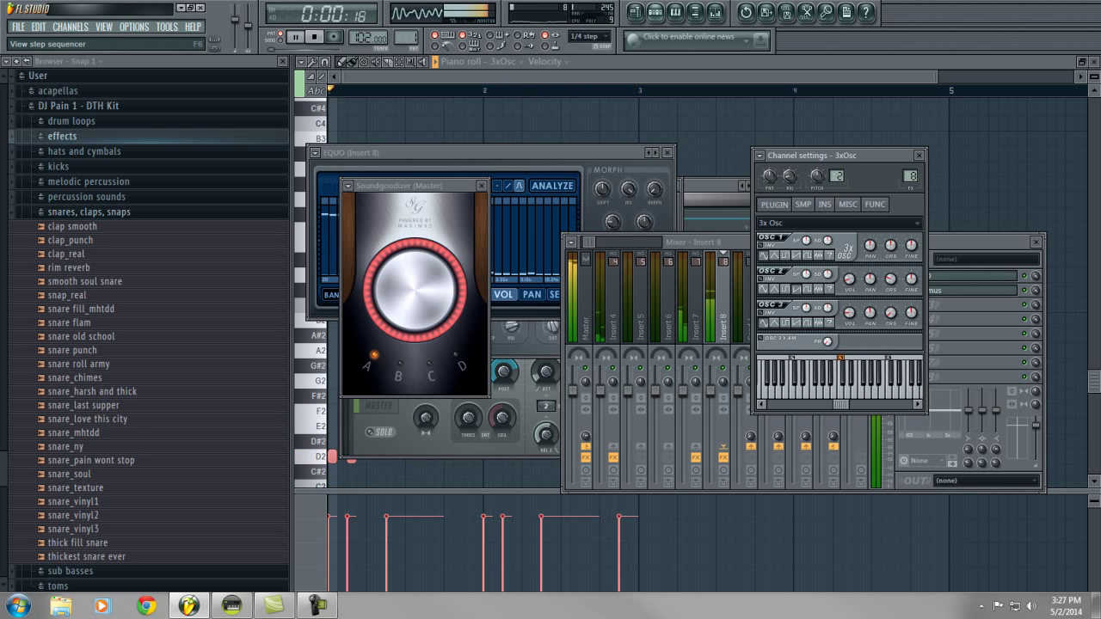
pyautogui.click(655, 12)
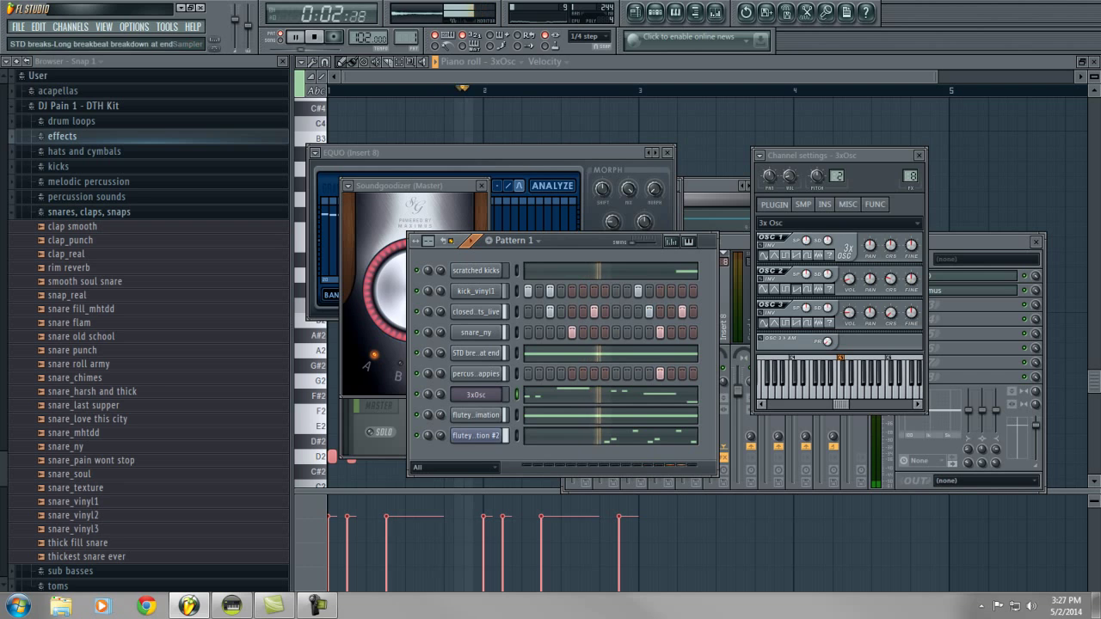
# Slightly lower the channel volumes of the STD breaks loop, closed hats and percussion during playback, and stop playback.
pyautogui.moveTo(440, 353); pyautogui.dragTo(440, 362)
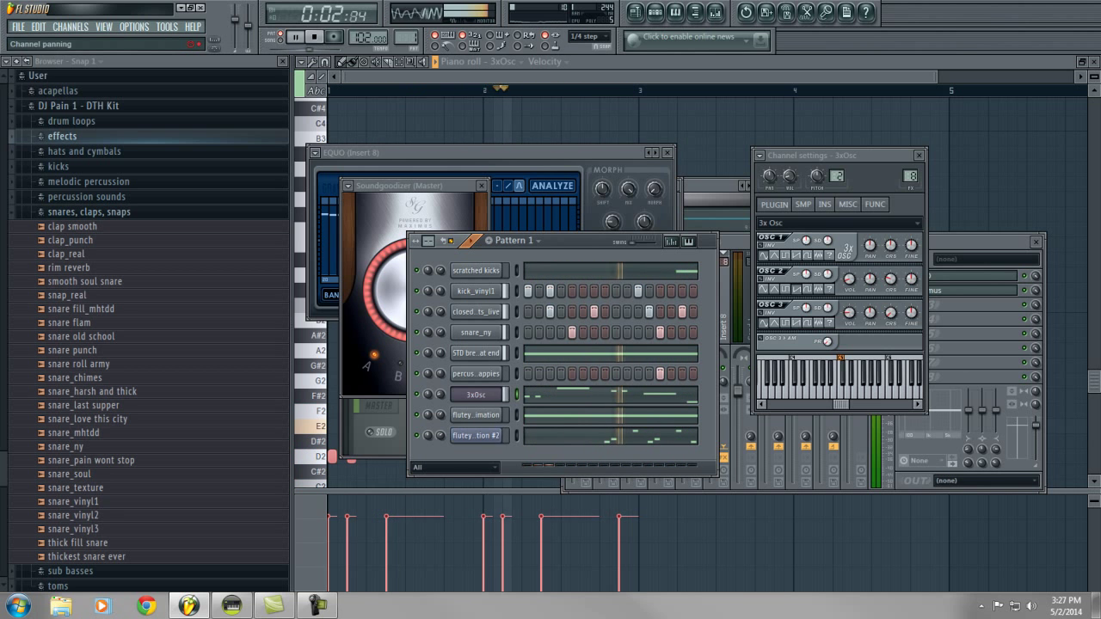
pyautogui.moveTo(440, 311); pyautogui.dragTo(441, 322)
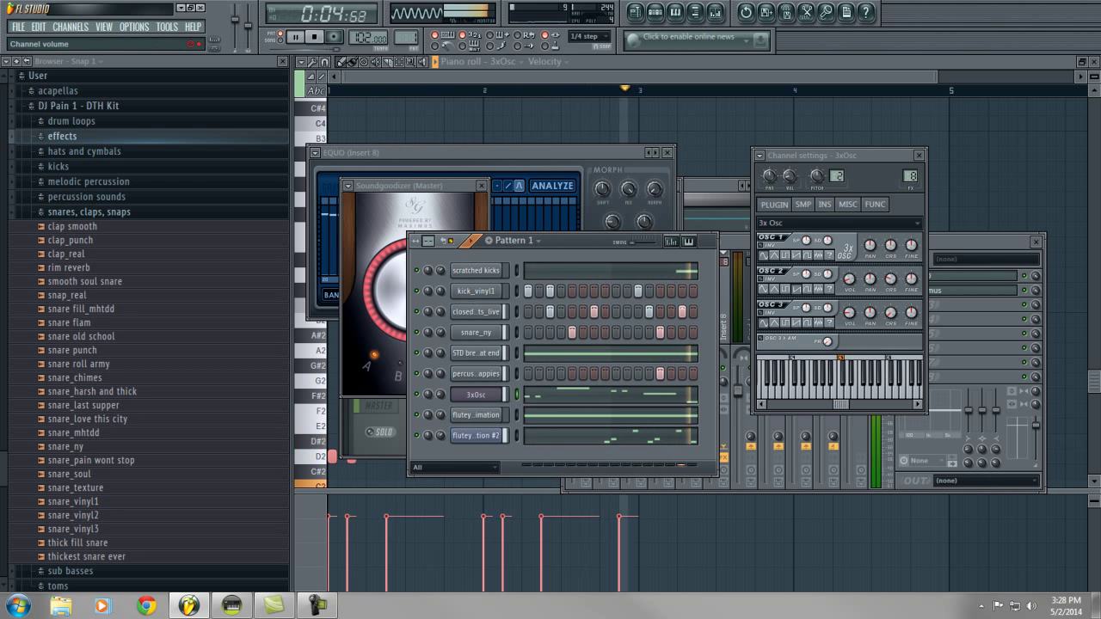
pyautogui.moveTo(440, 373); pyautogui.dragTo(440, 379)
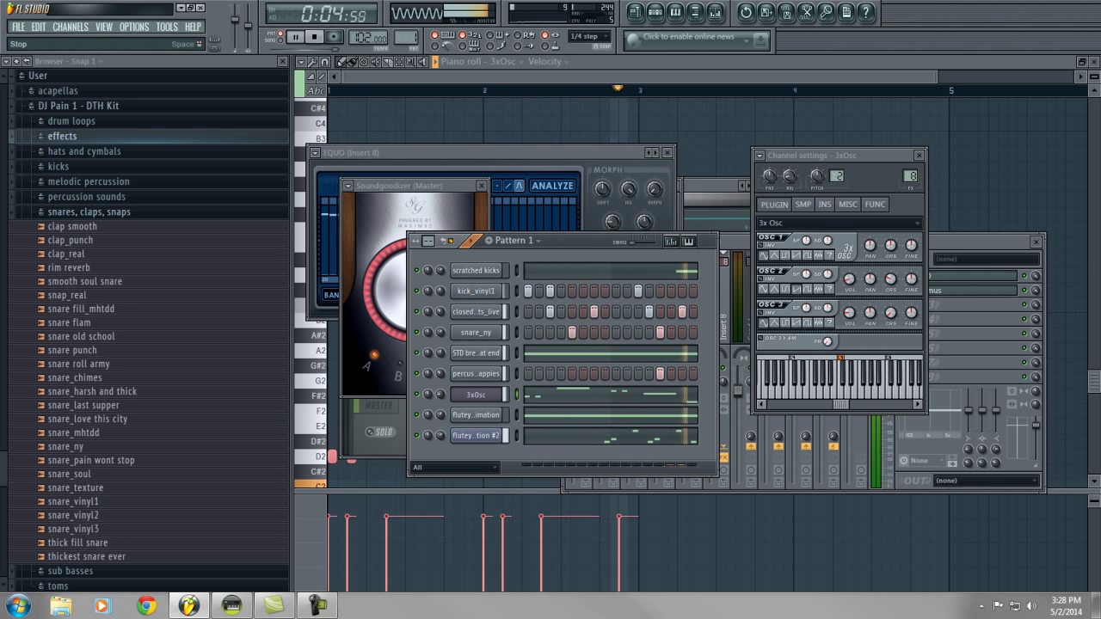
pyautogui.press('space')
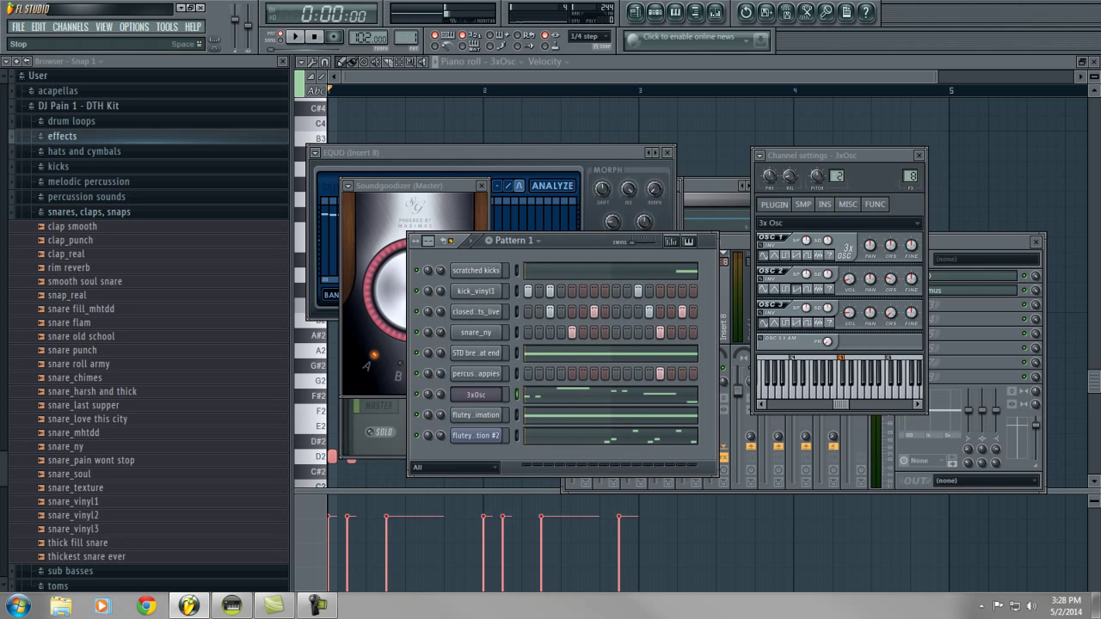